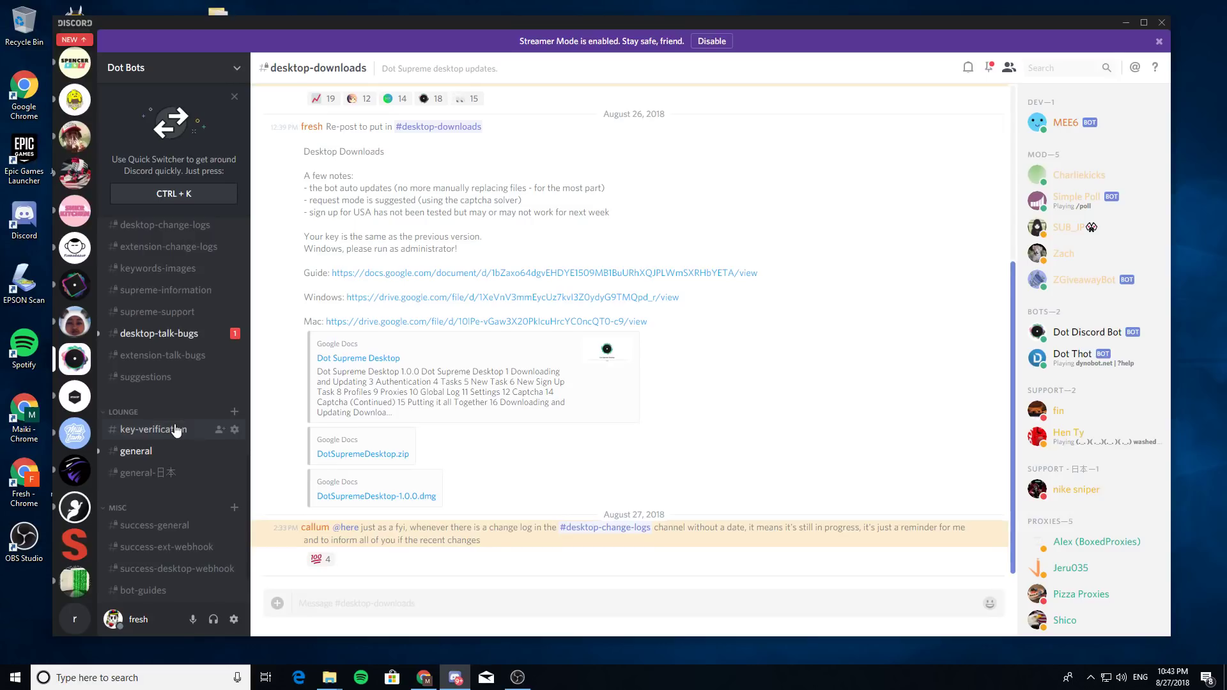
- Open the #key-verification channel and read over its welcome message
scroll(163, 422, up, 1)
scroll(163, 425, down, 1)
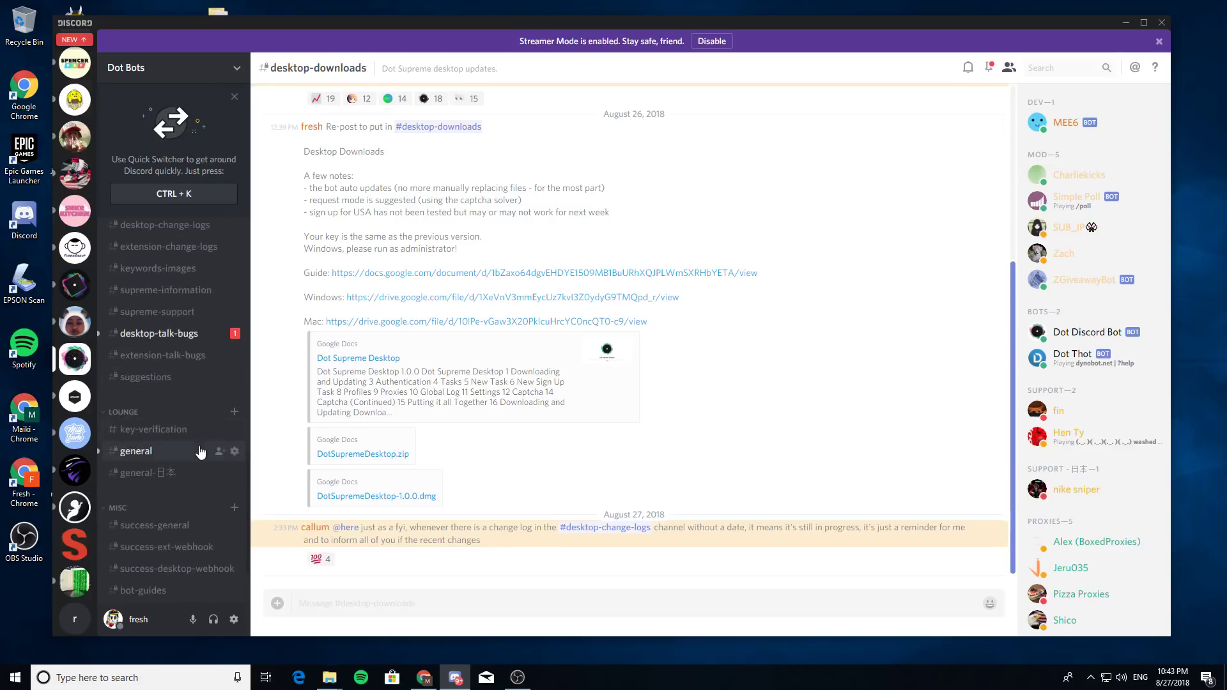
click(182, 430)
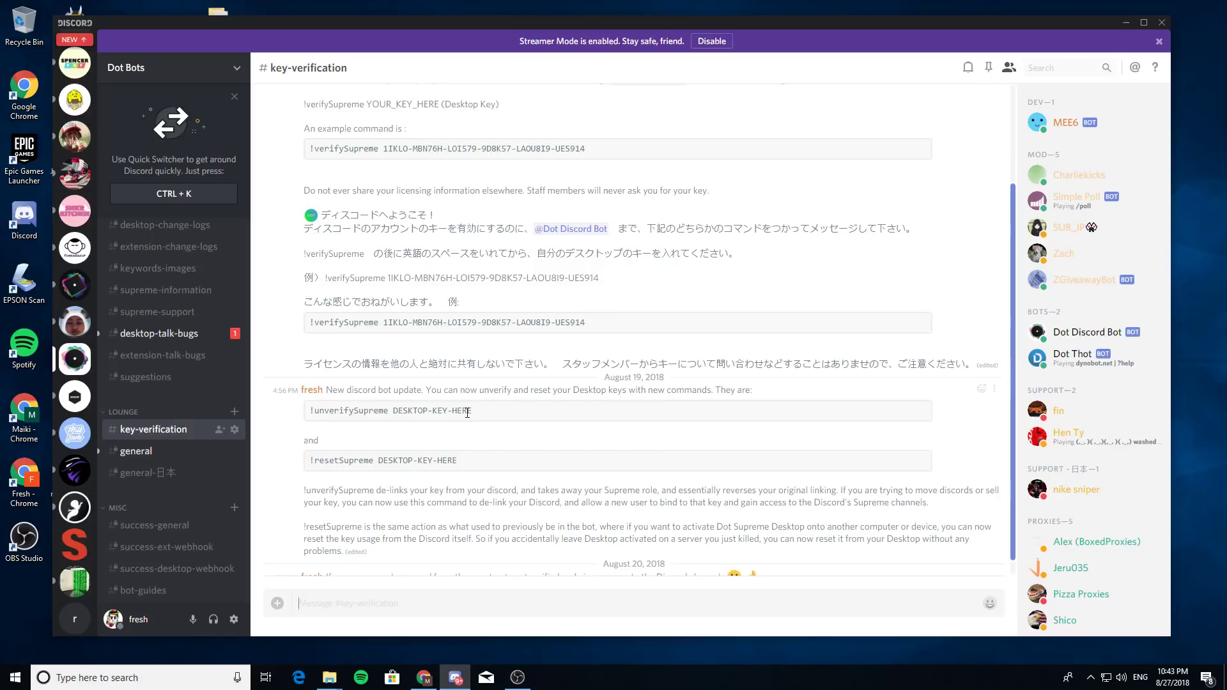
scroll(489, 319, up, 1)
drag(325, 97, 706, 480)
click(706, 480)
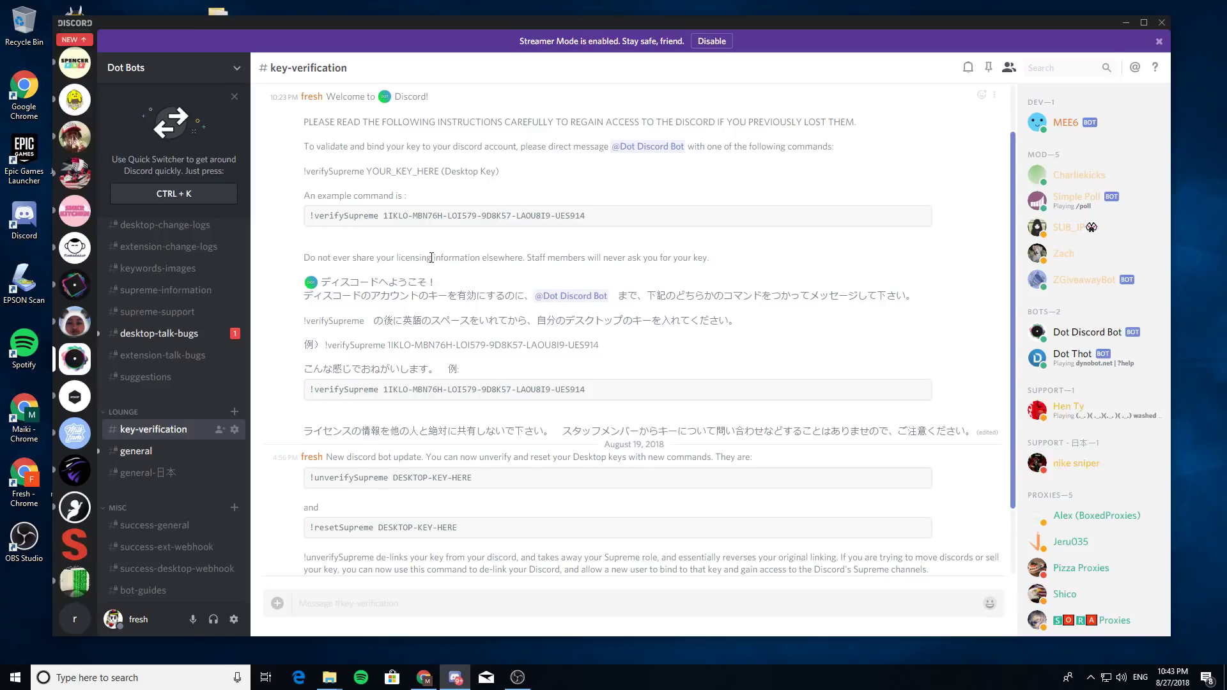
- Highlight the !resetSupreme and !unverifySupreme command lines to read them
scroll(192, 339, up, 3)
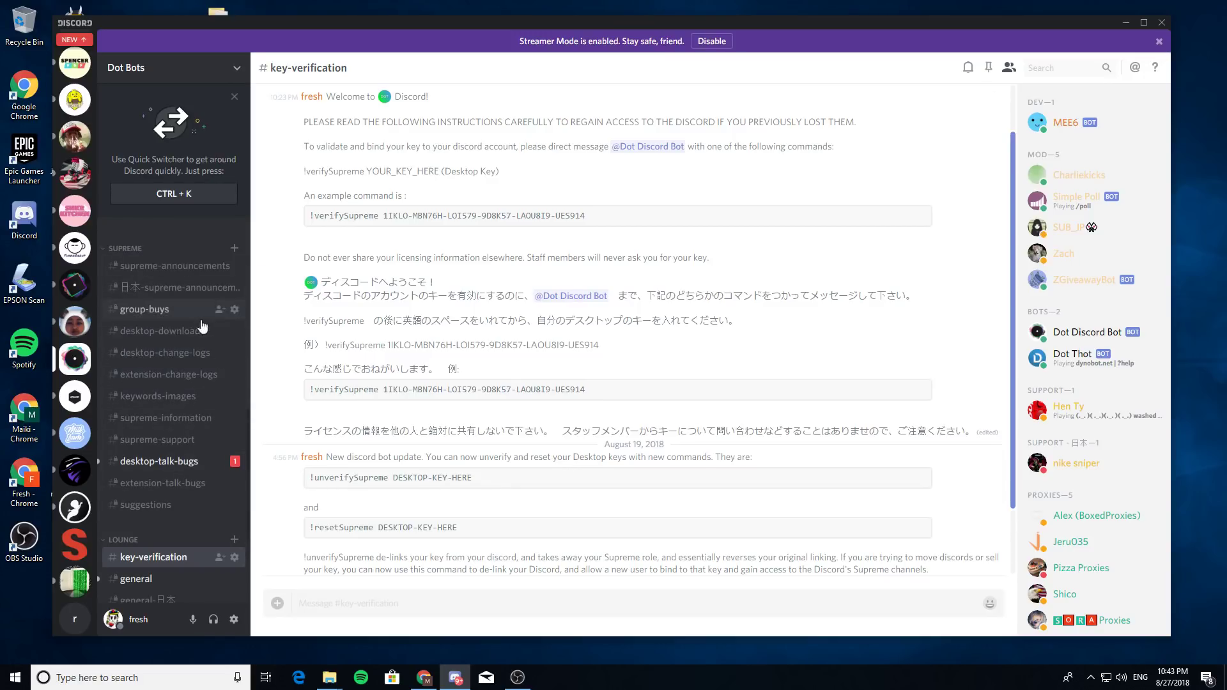
scroll(441, 377, down, 2)
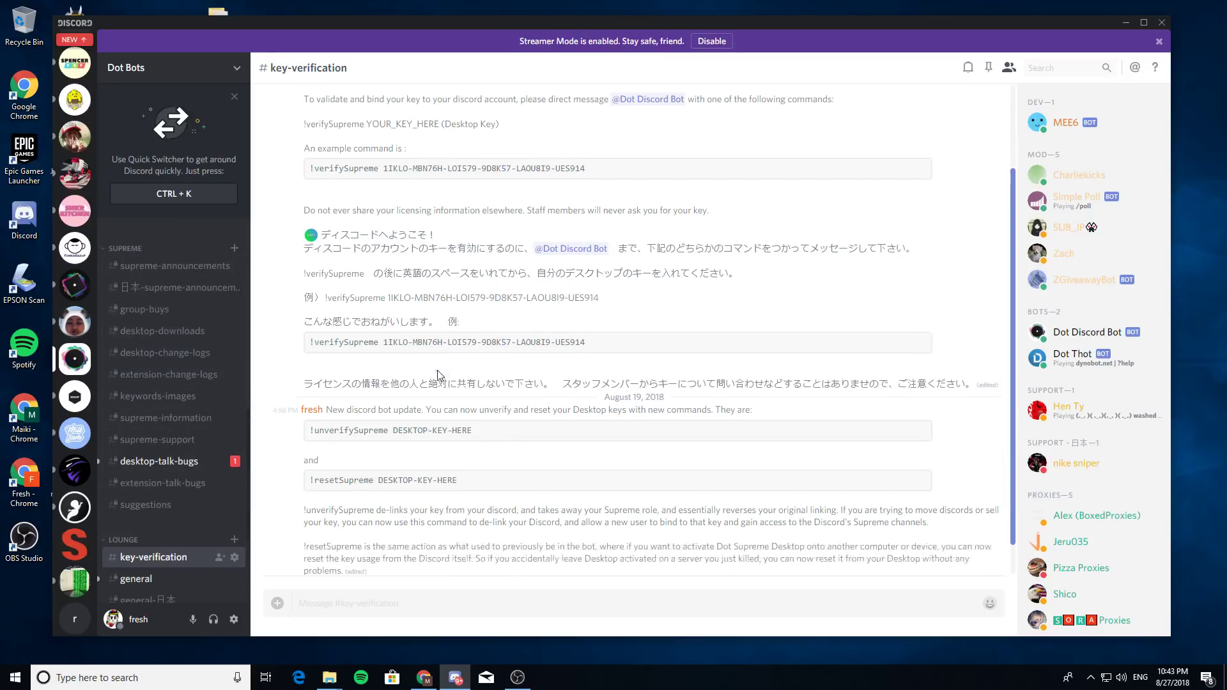
drag(485, 466, 305, 465)
click(470, 430)
drag(490, 414, 304, 420)
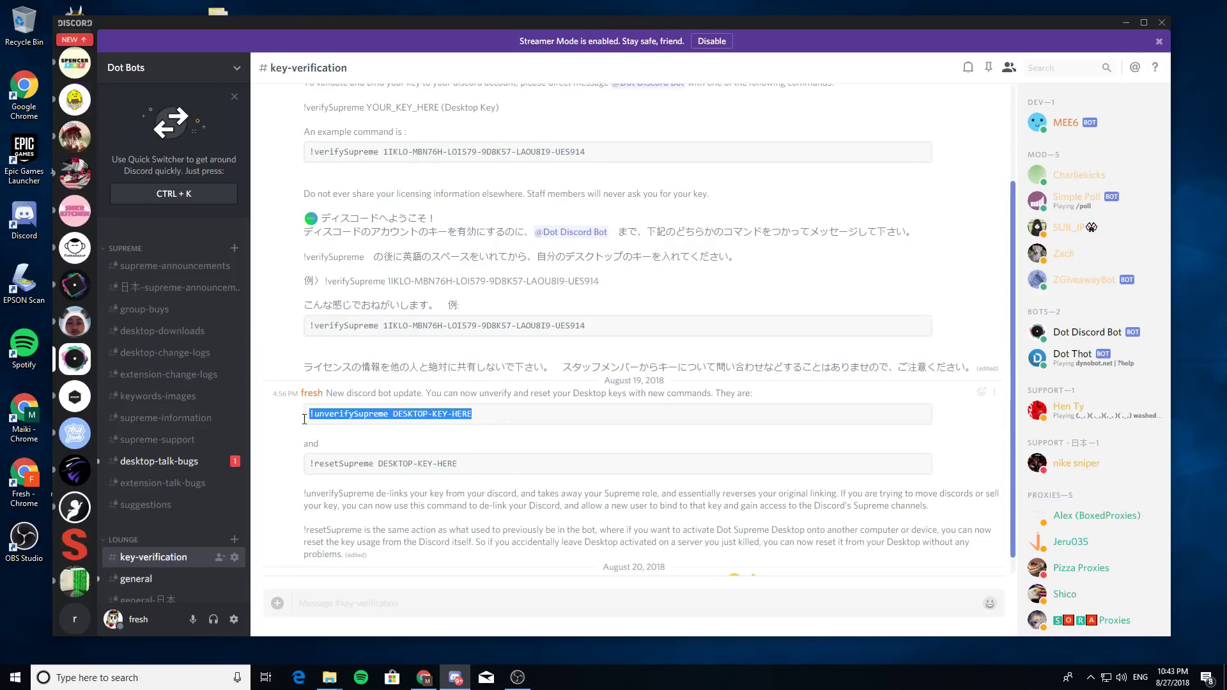
click(496, 423)
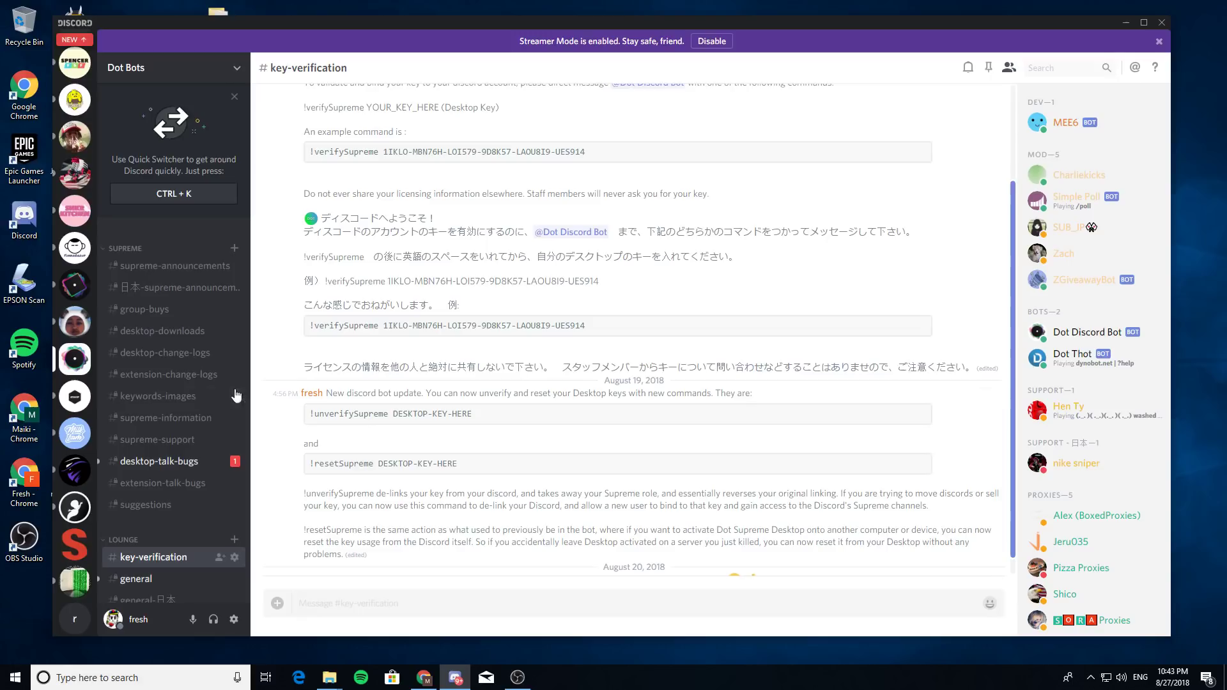
scroll(166, 401, down, 2)
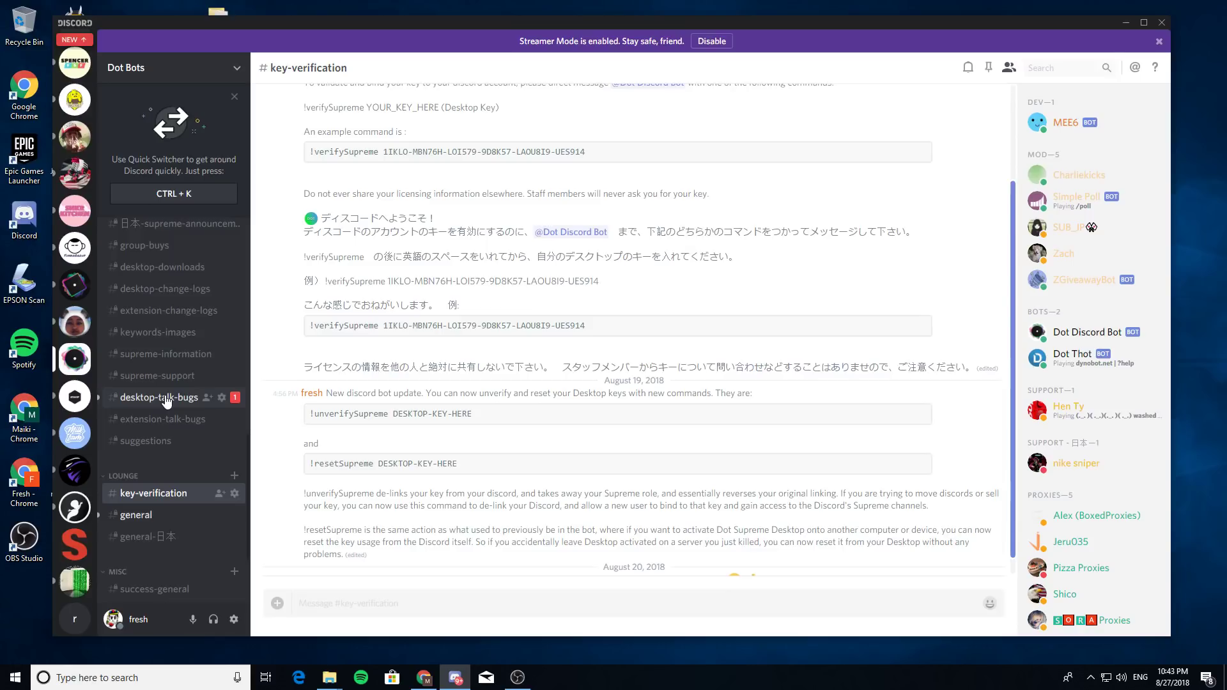
scroll(178, 401, up, 2)
- Go to #desktop-downloads and follow the Windows Google Drive link
click(174, 352)
click(166, 327)
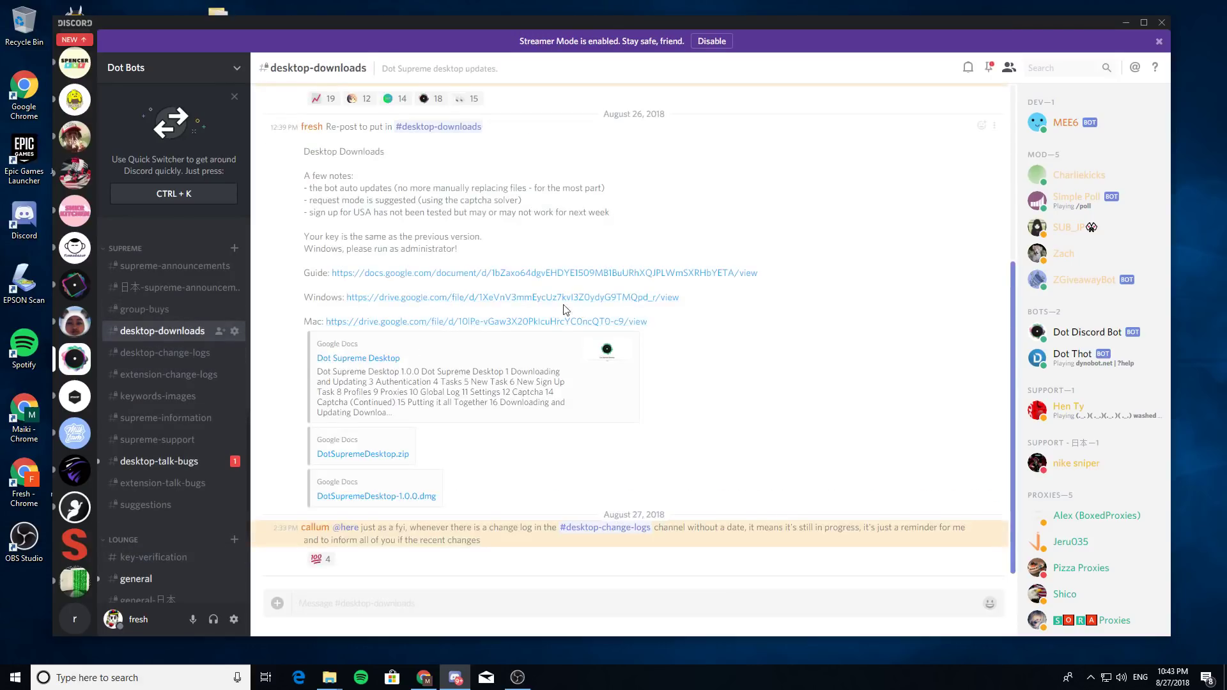
click(471, 299)
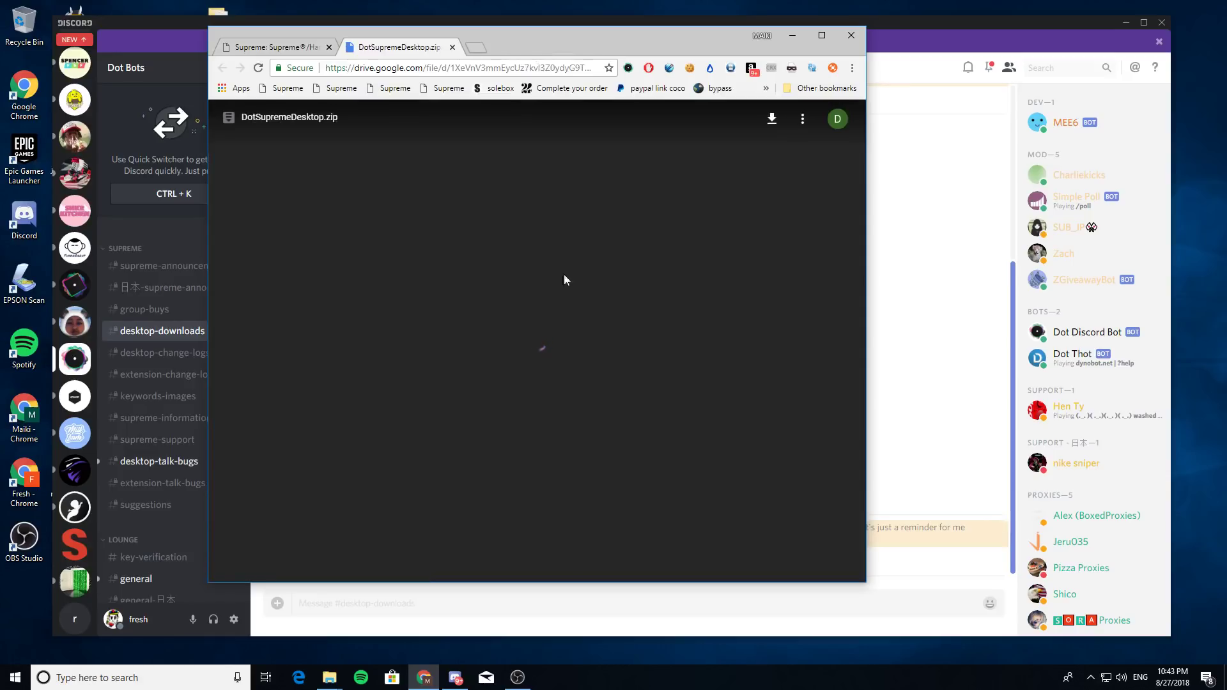
- Download DotSupremeDesktop.zip despite the virus-scan warning and have it open when finished
click(772, 118)
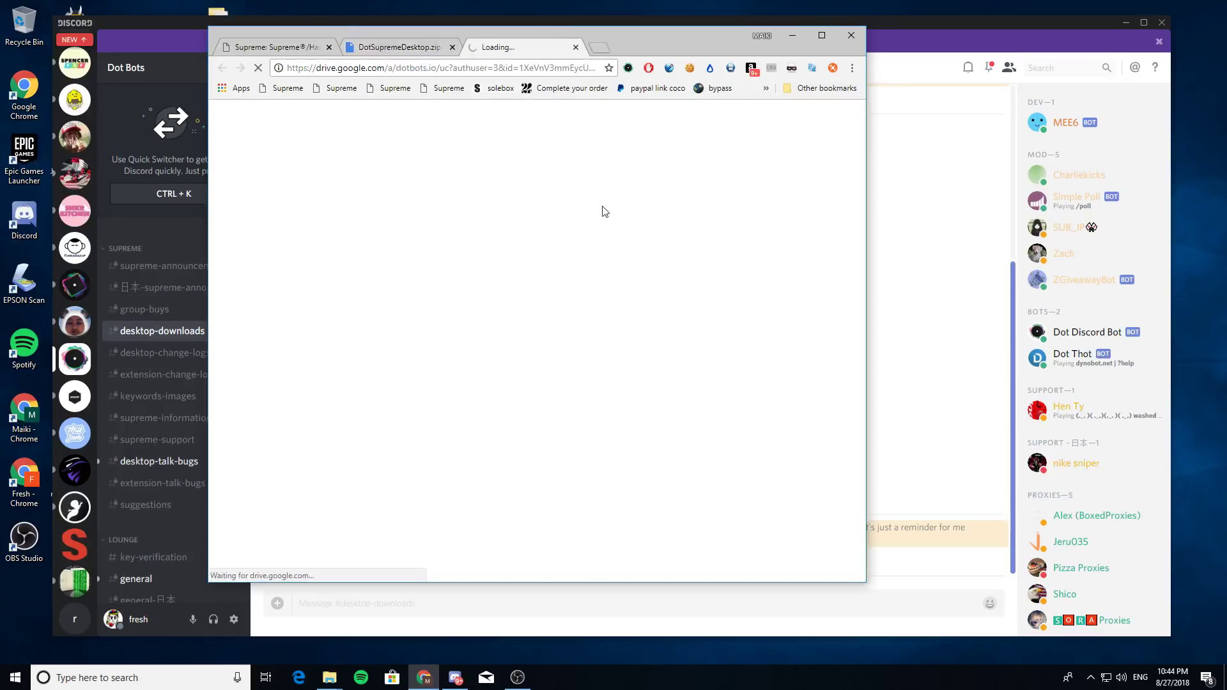
click(448, 229)
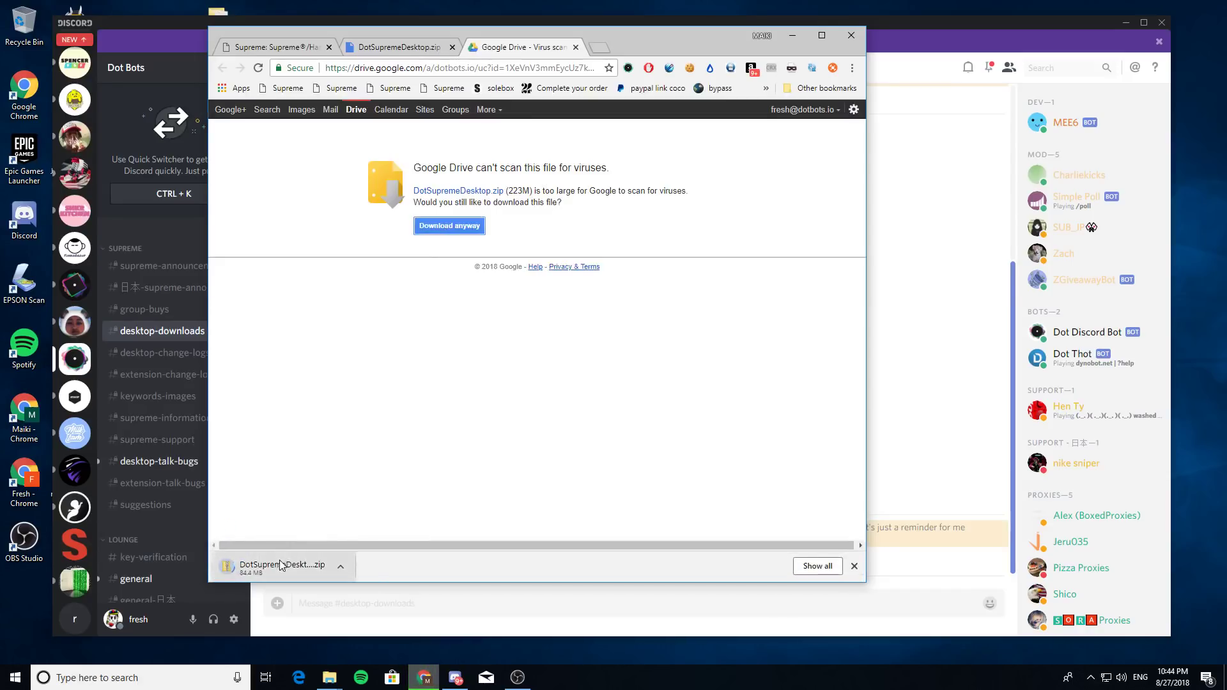
click(280, 565)
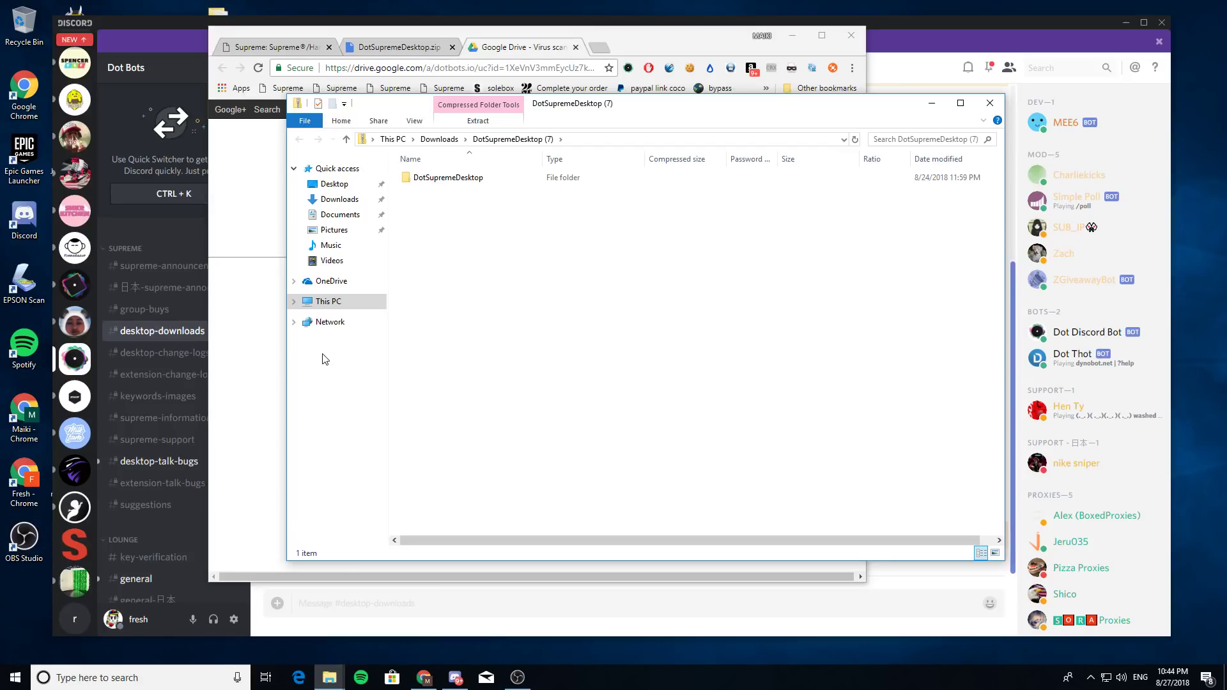
- Extract all 387 items of DotSupremeDesktop.zip into a DotSupremeDesktop (7) folder in Downloads
double_click(466, 178)
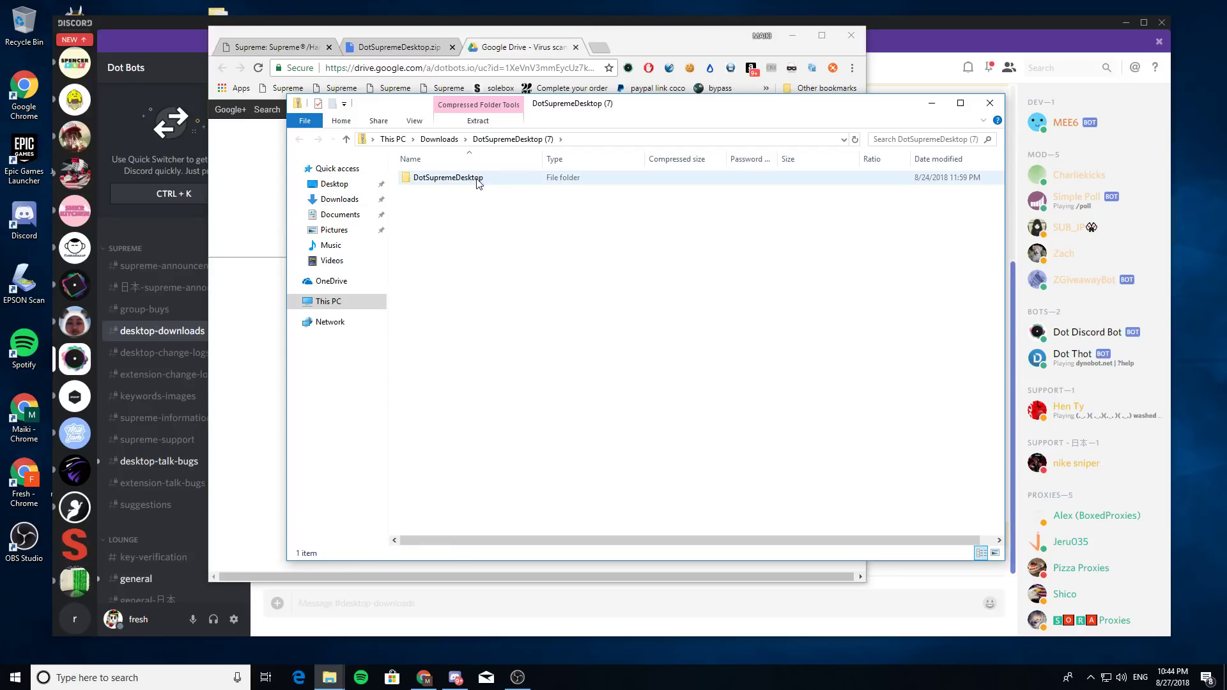
scroll(508, 294, down, 3)
scroll(508, 294, down, 9)
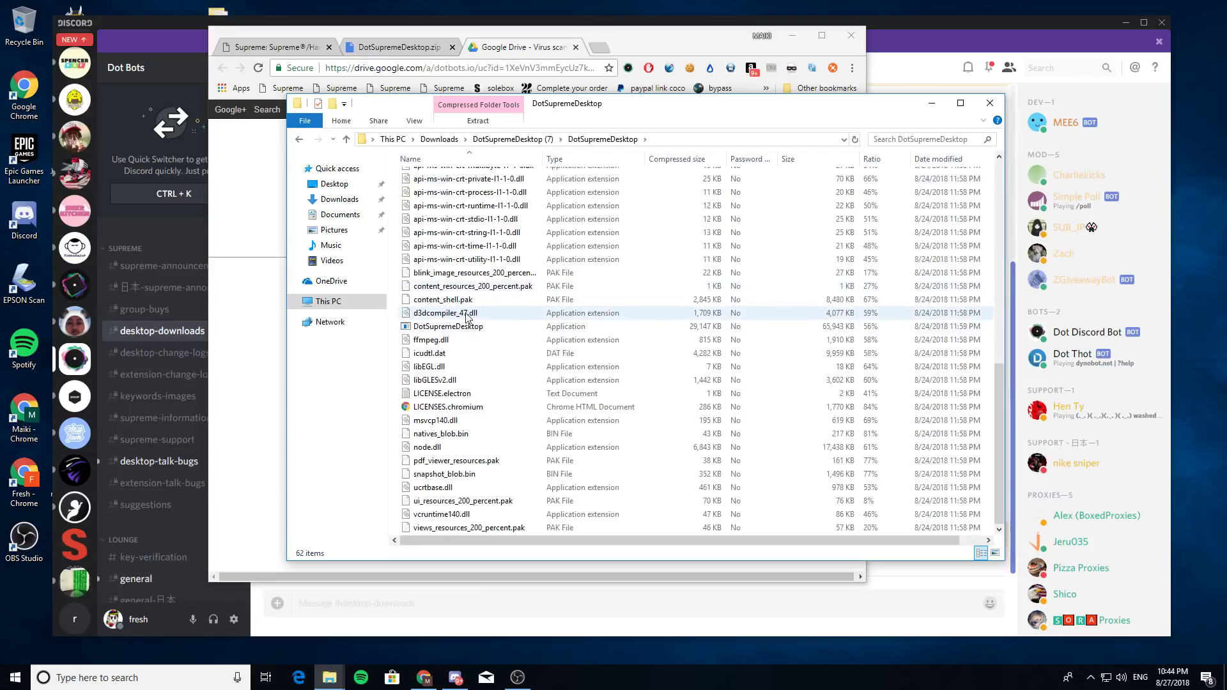
click(518, 327)
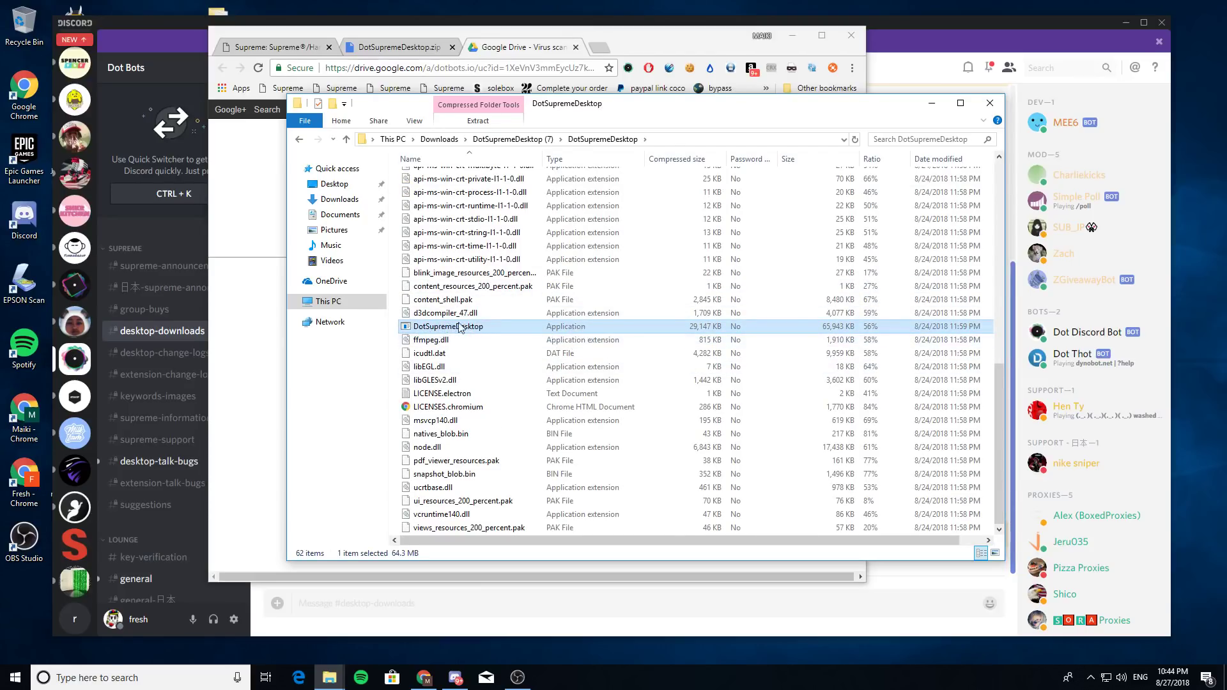
double_click(466, 327)
click(633, 368)
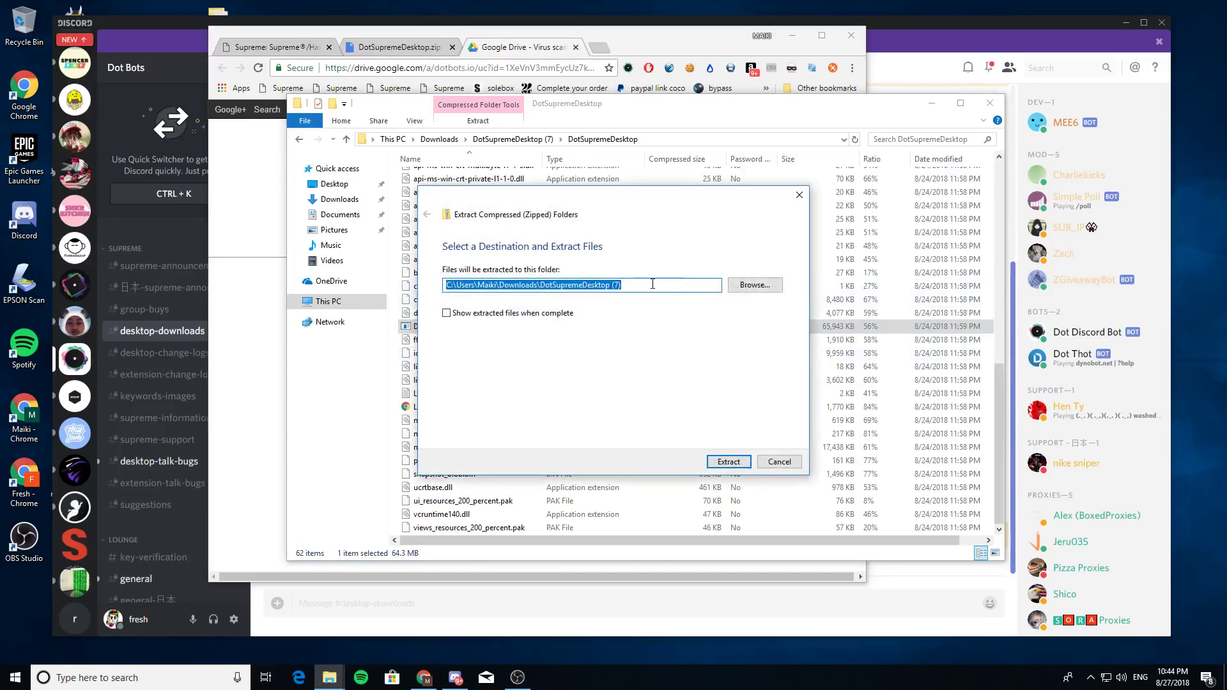
click(736, 459)
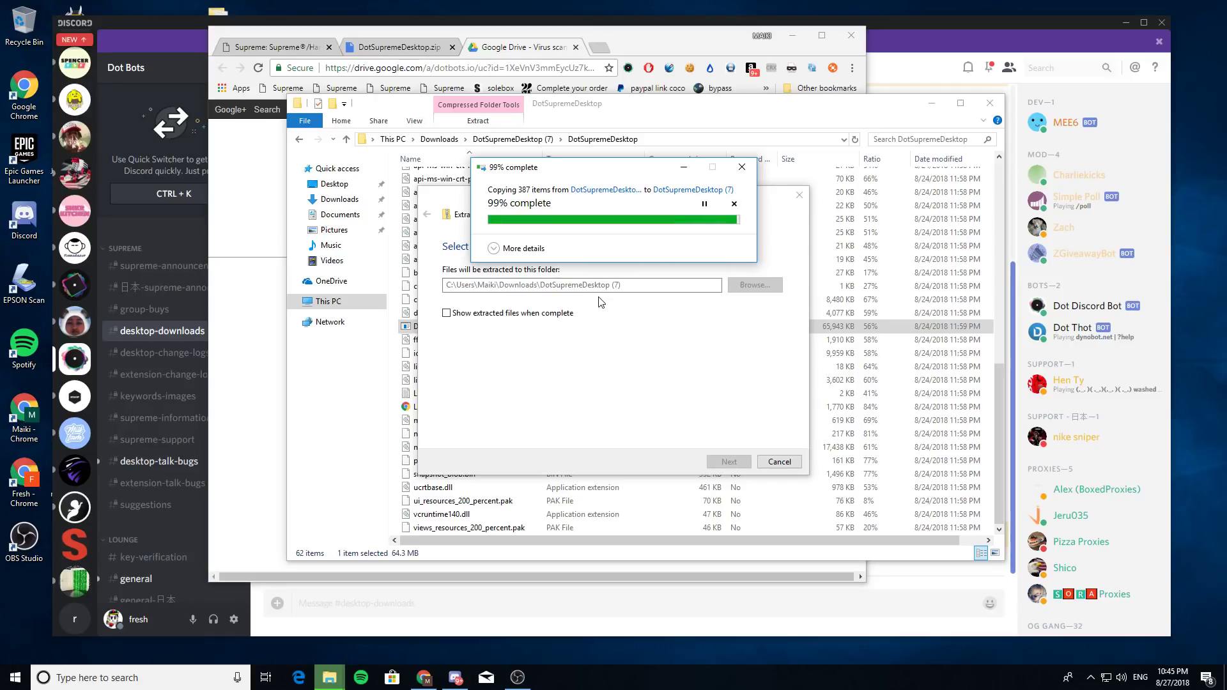
drag(645, 173, 654, 171)
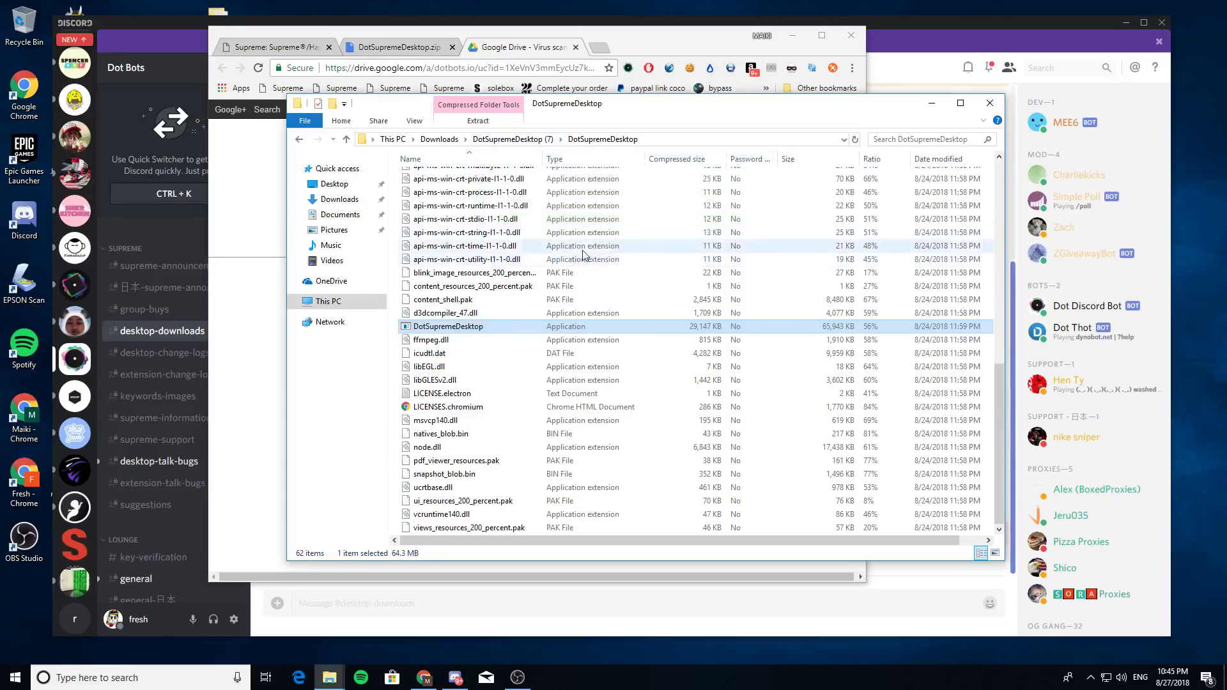
- Navigate into Downloads > DotSupremeDesktop (7) > DotSupremeDesktop and minimize Discord
click(441, 139)
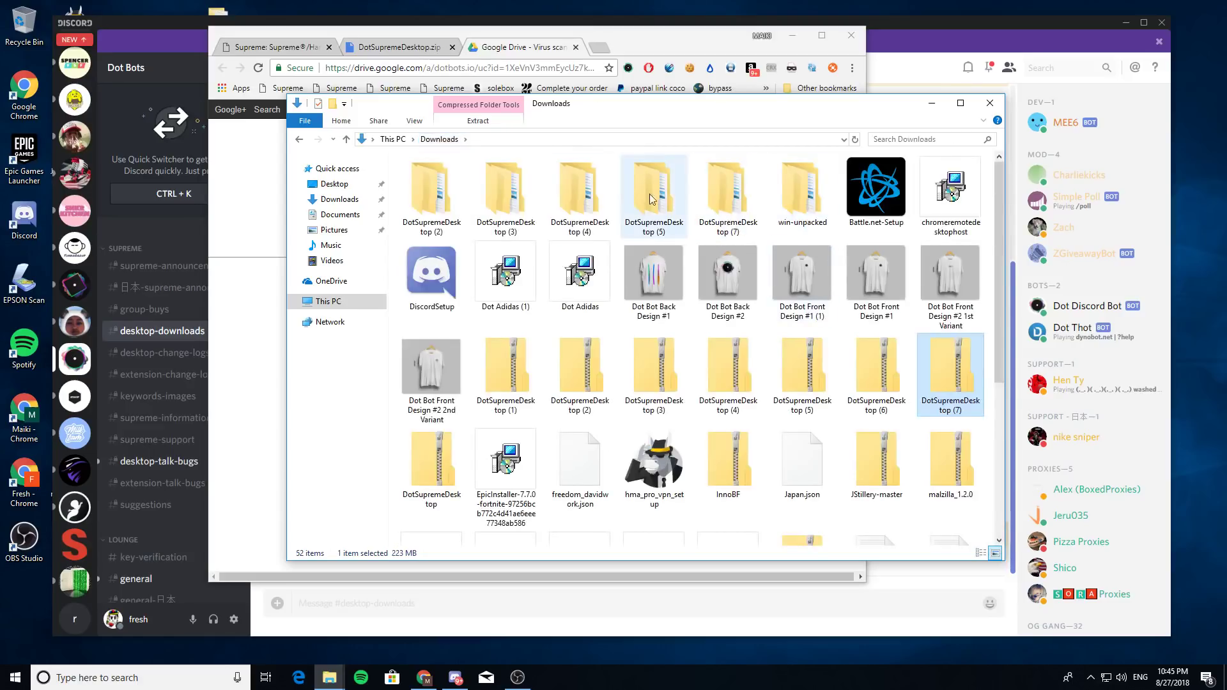
click(738, 203)
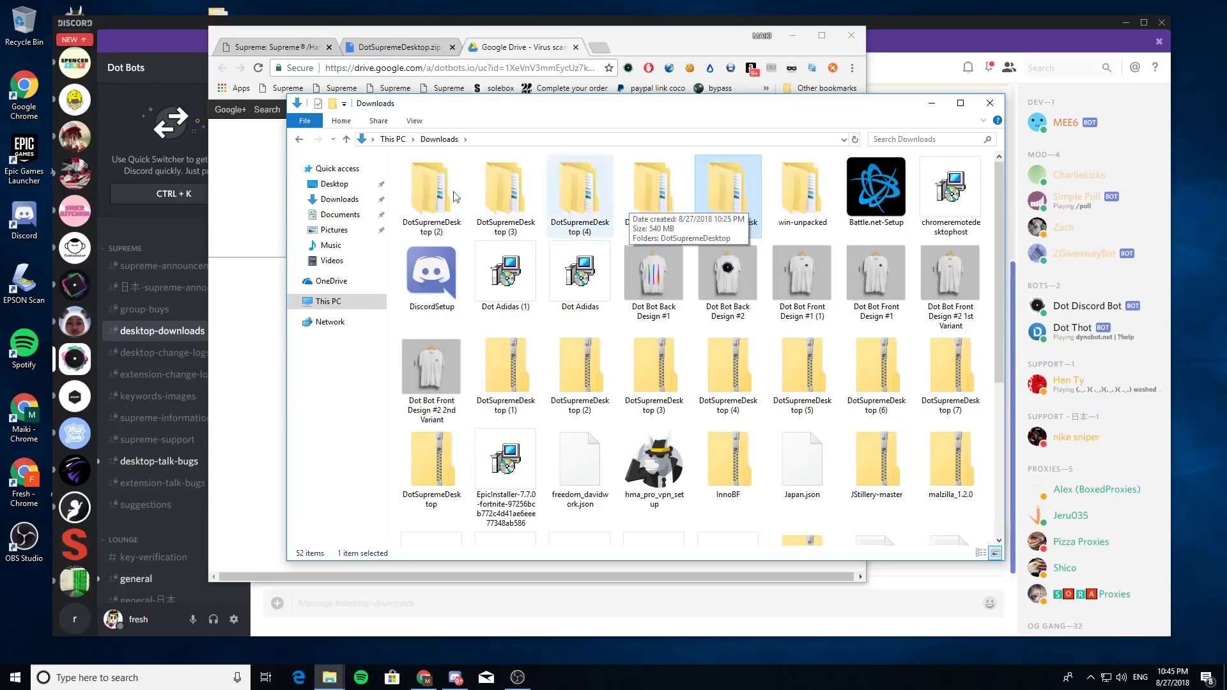
double_click(742, 201)
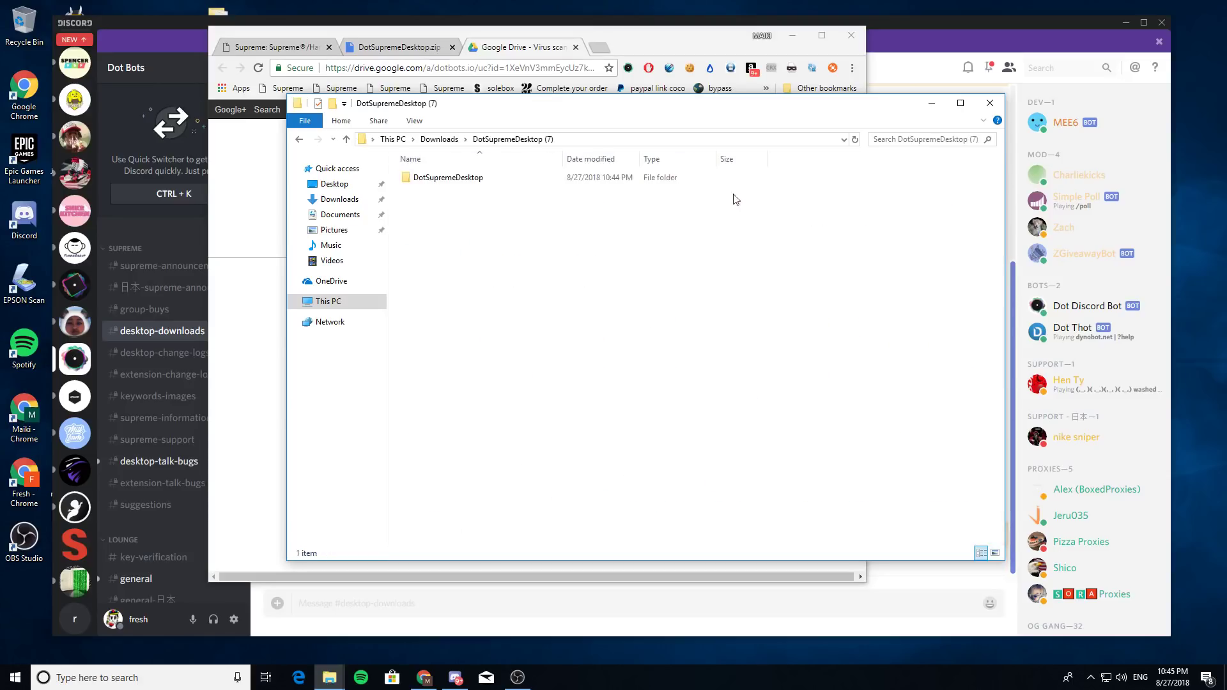
double_click(469, 182)
scroll(468, 326, down, 10)
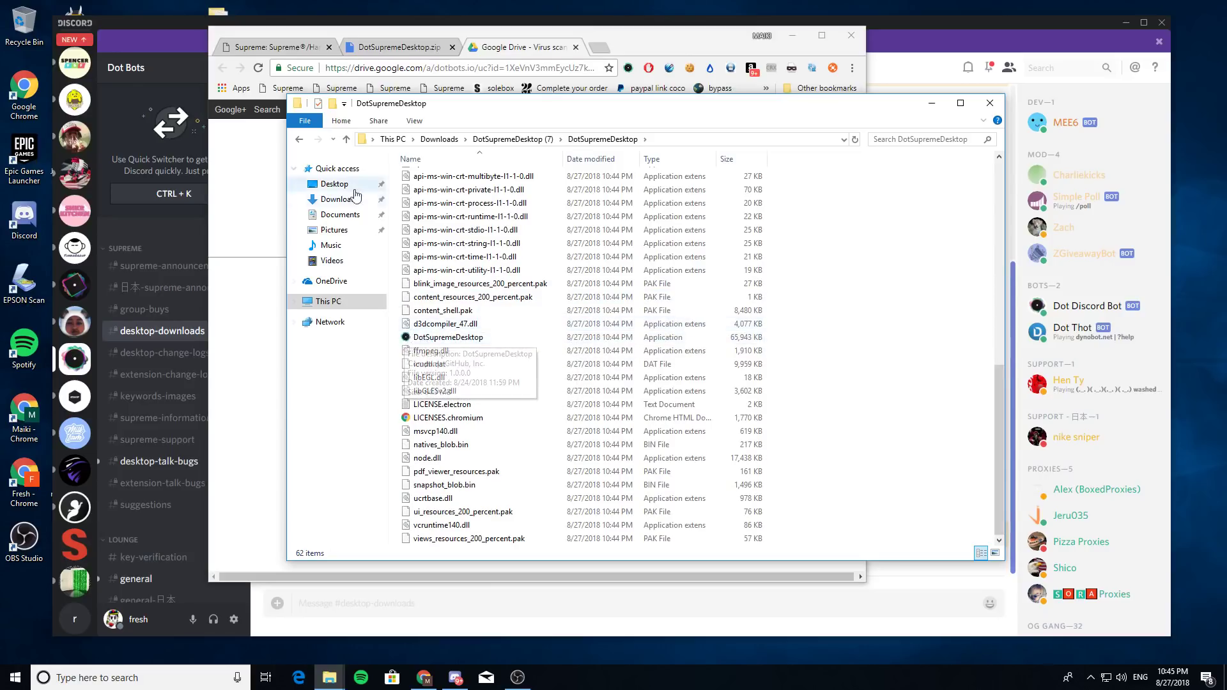
click(197, 47)
click(1125, 22)
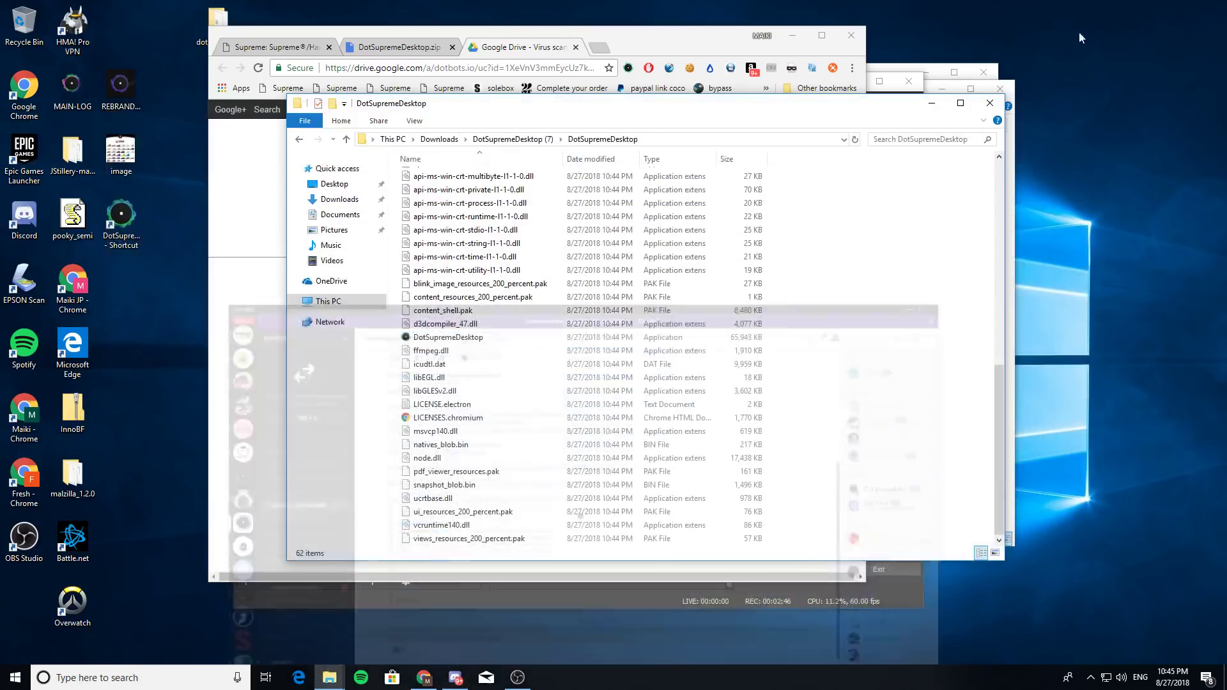
- Create a DotSupremeDesktop shortcut and move it onto the desktop, replacing the old one
right_click(449, 338)
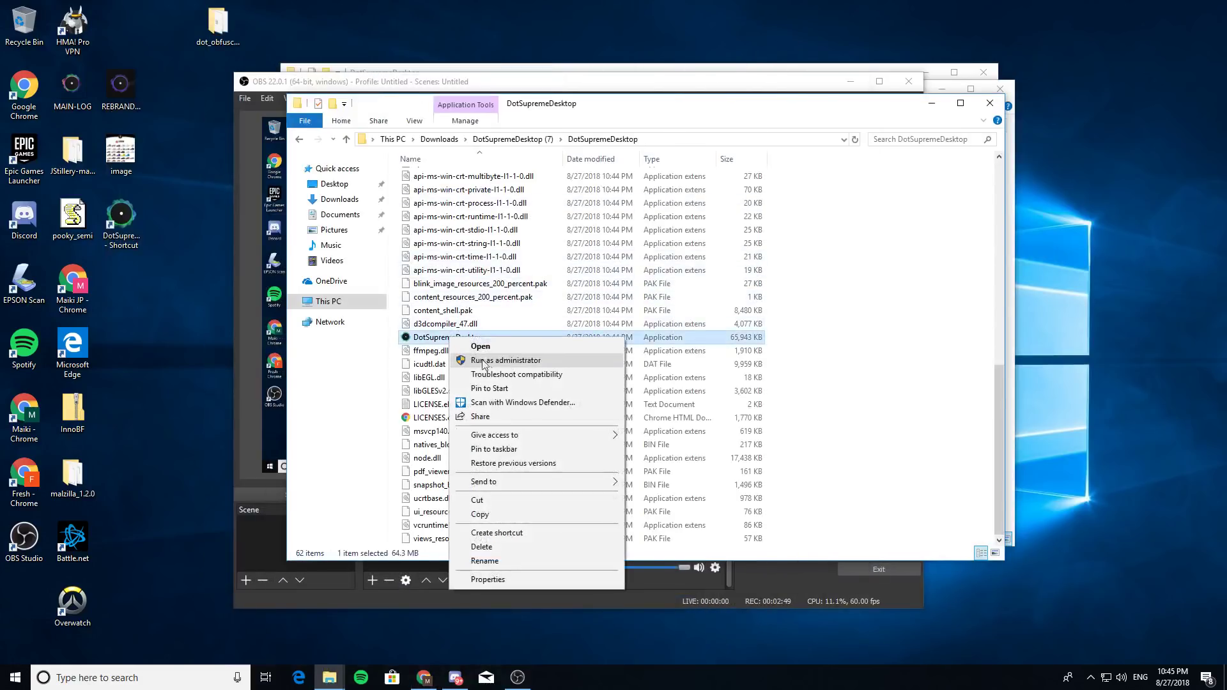
click(514, 532)
drag(473, 341, 139, 305)
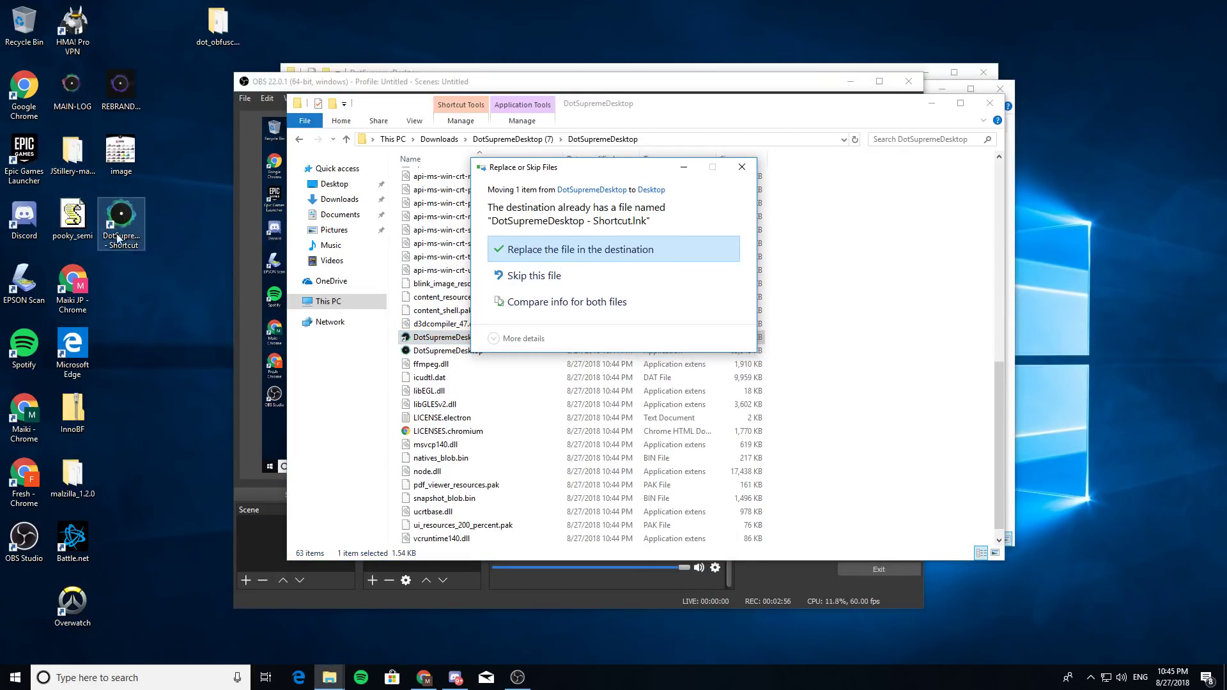
click(554, 256)
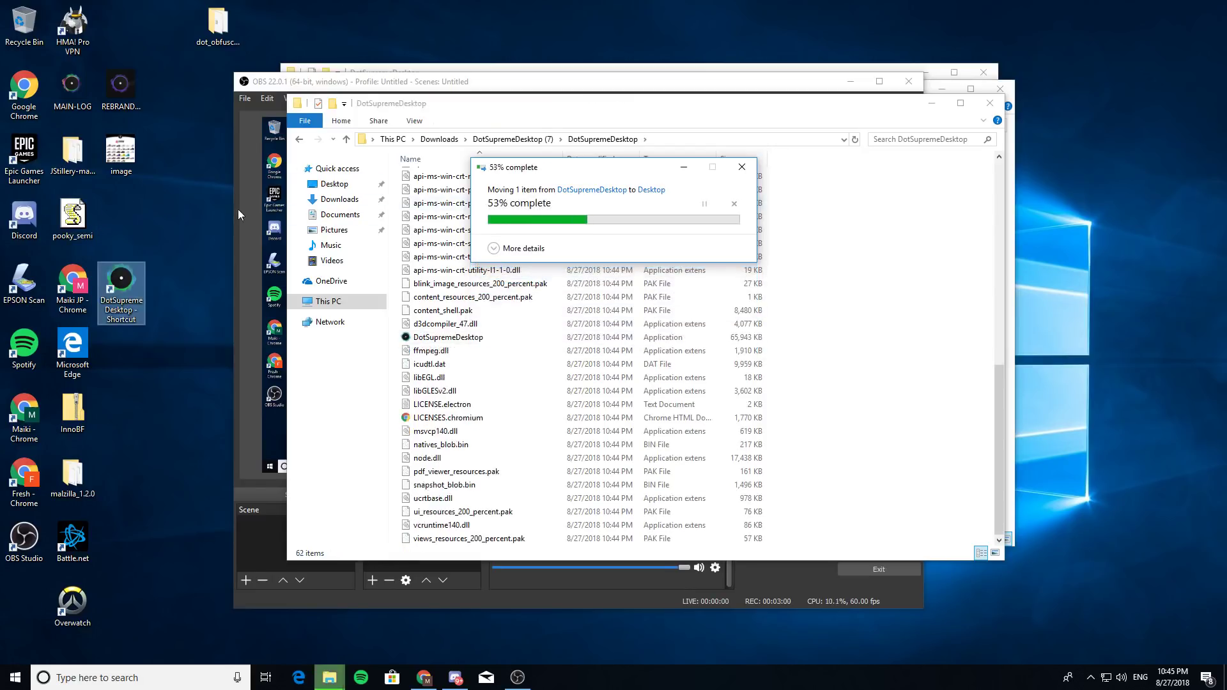
drag(122, 281, 119, 216)
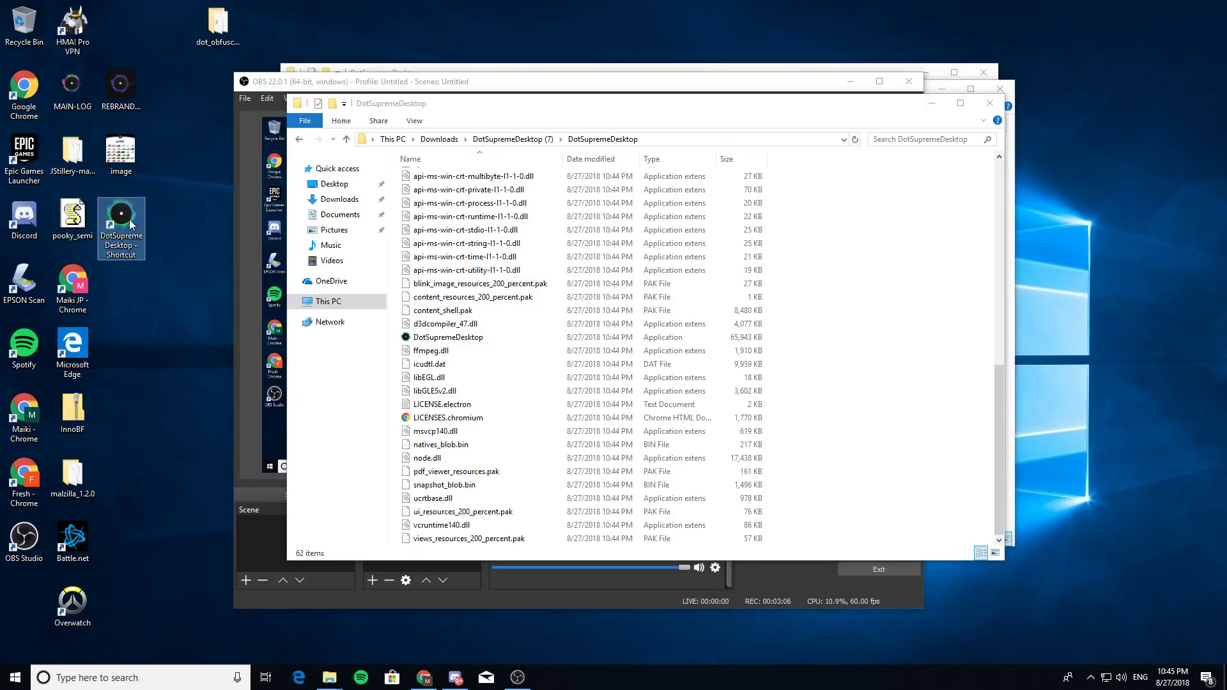
- Run the DotSupremeDesktop shortcut as administrator, allowing it past SmartScreen with Run anyway
right_click(123, 221)
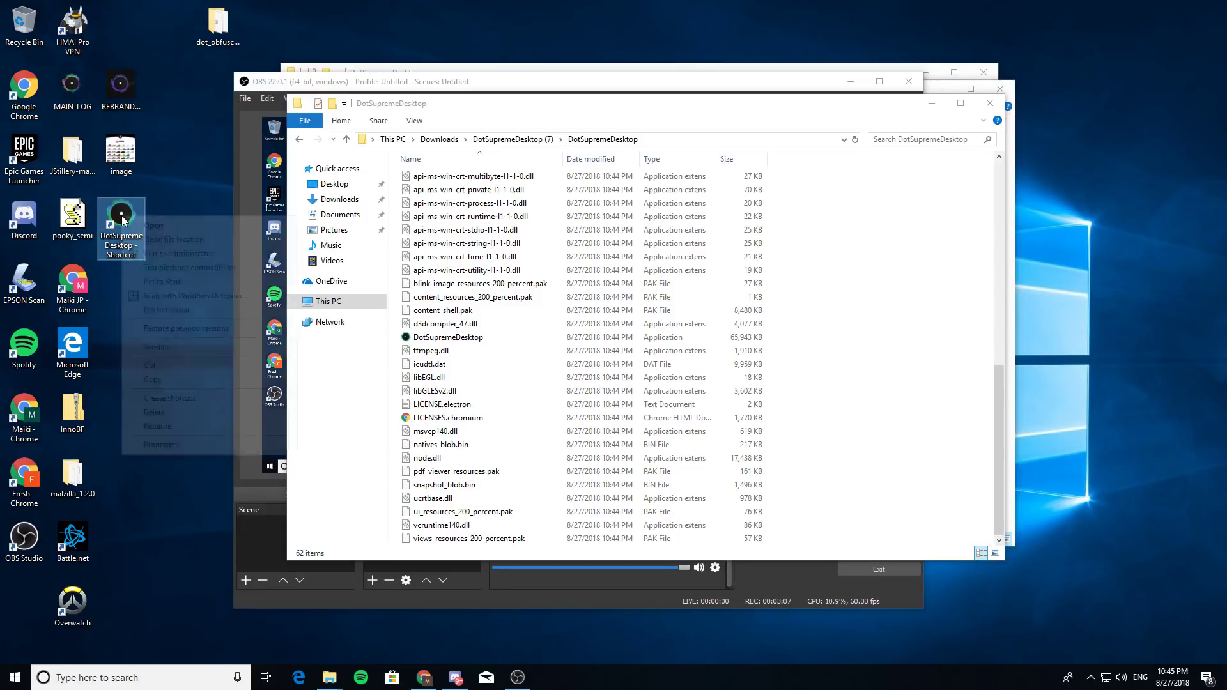
click(162, 253)
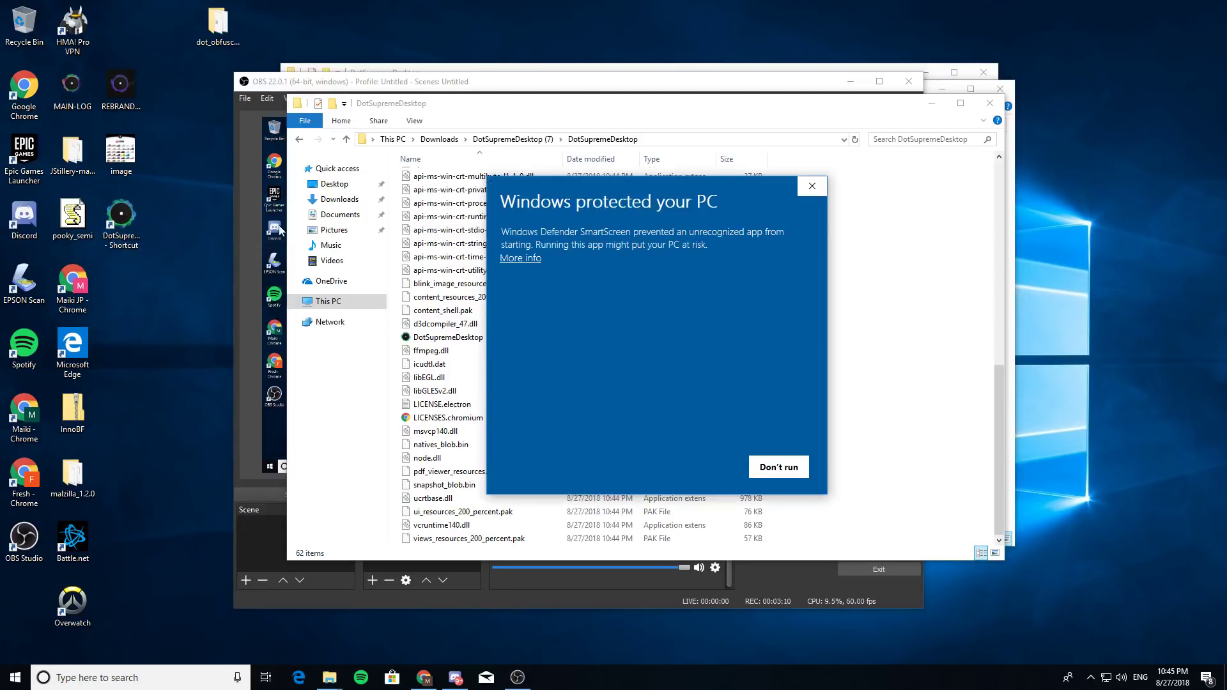
click(528, 258)
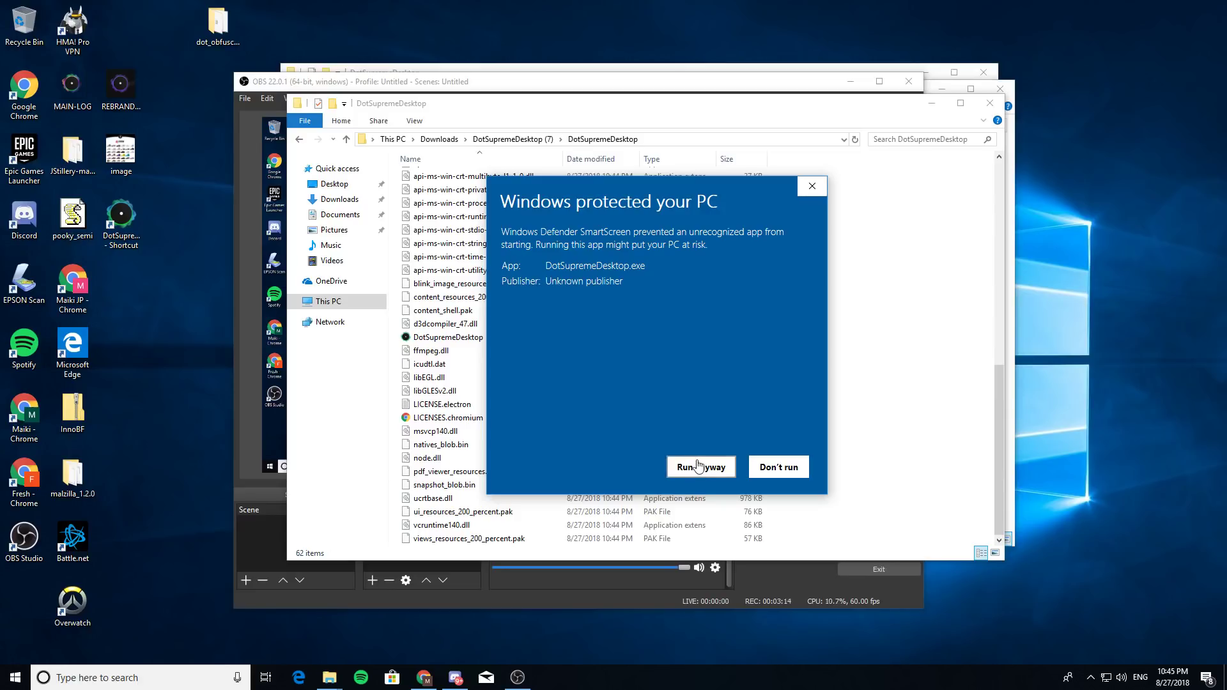
click(699, 466)
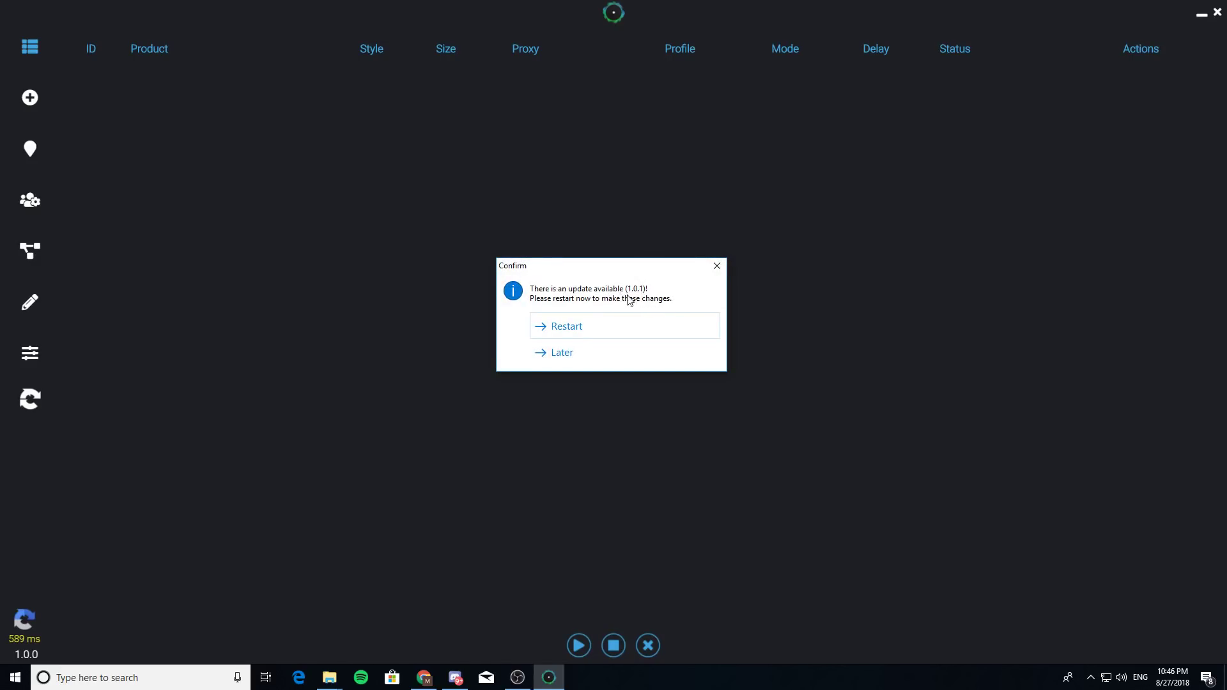
- Restart Dot Supreme Desktop to apply the 1.0.1 update
click(597, 326)
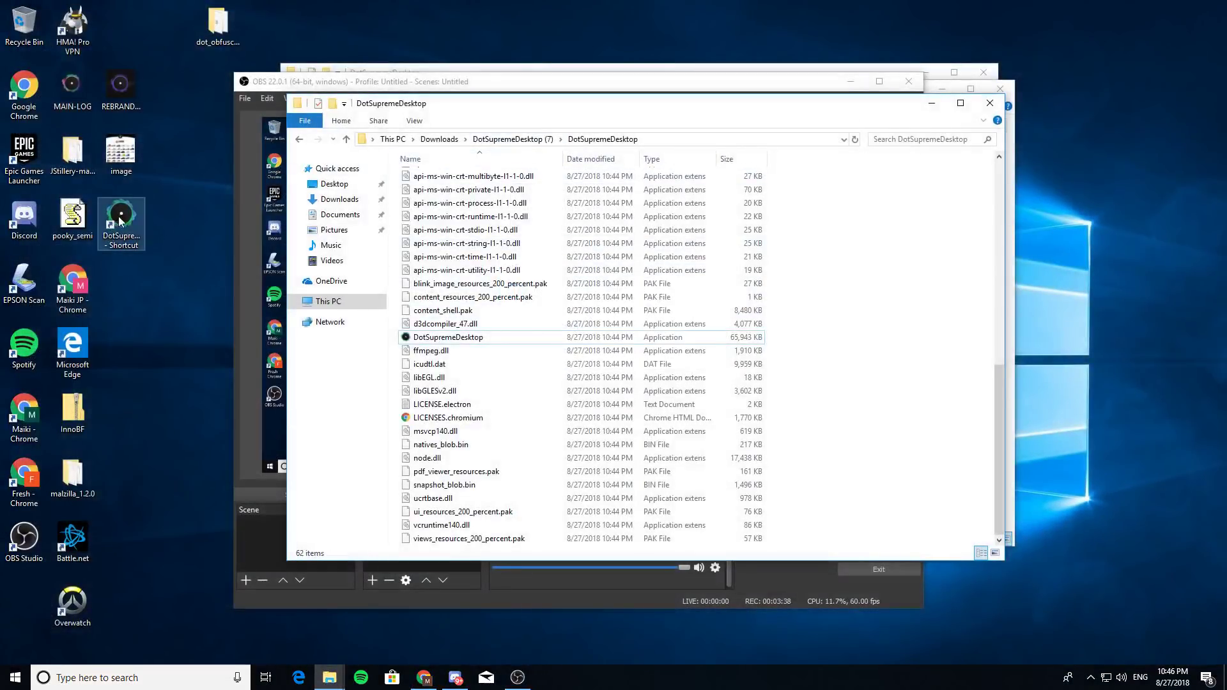
- Relaunch DotSupremeDesktop as administrator from its desktop shortcut
right_click(128, 214)
click(184, 252)
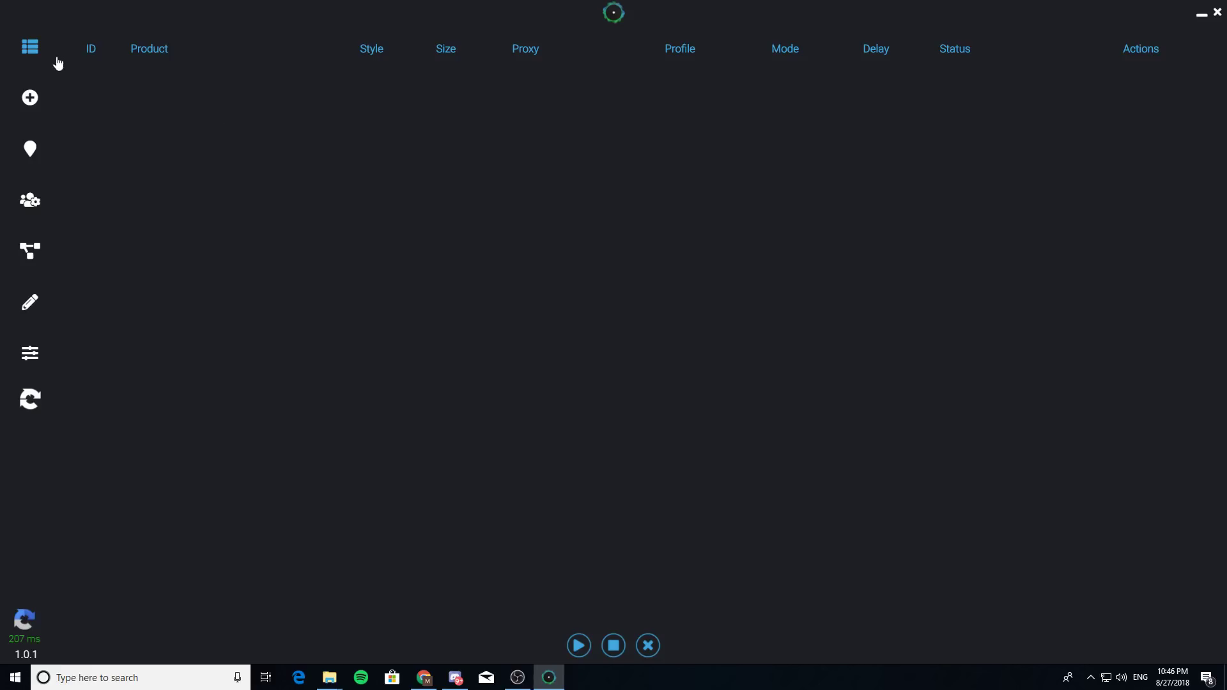
- Browse the New Task, Profiles, Log and Settings pages, then open the New Sign Up Task form
click(30, 97)
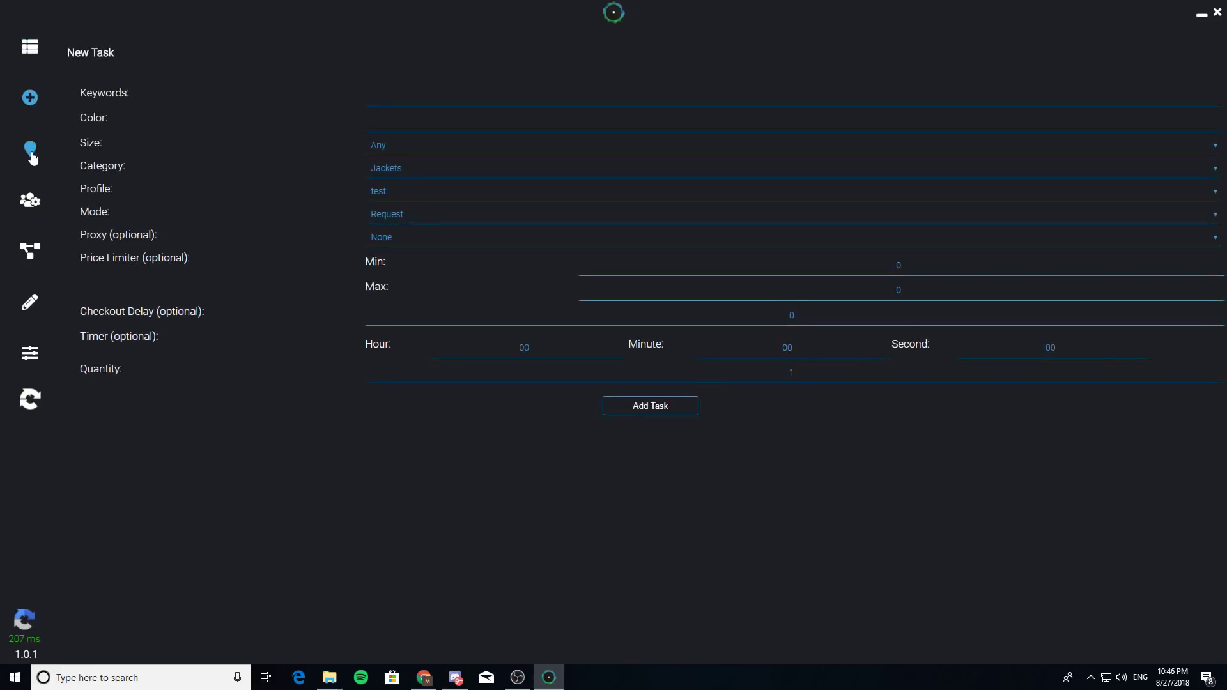
click(30, 200)
click(30, 301)
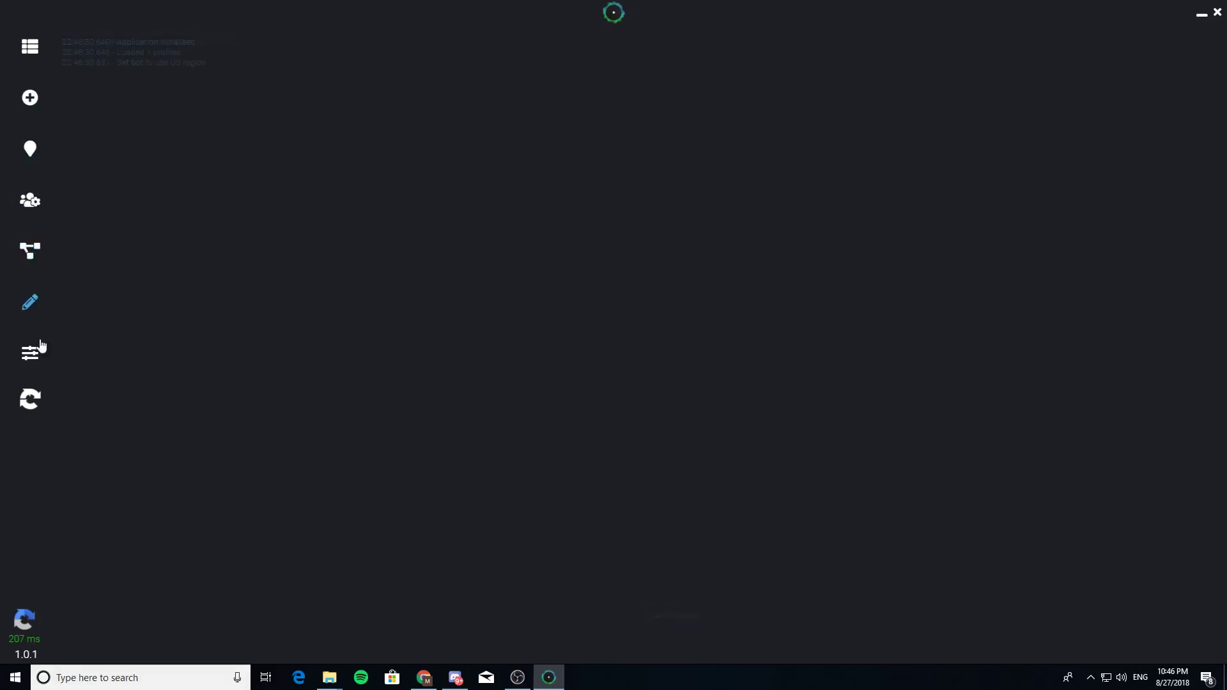
click(30, 353)
click(29, 46)
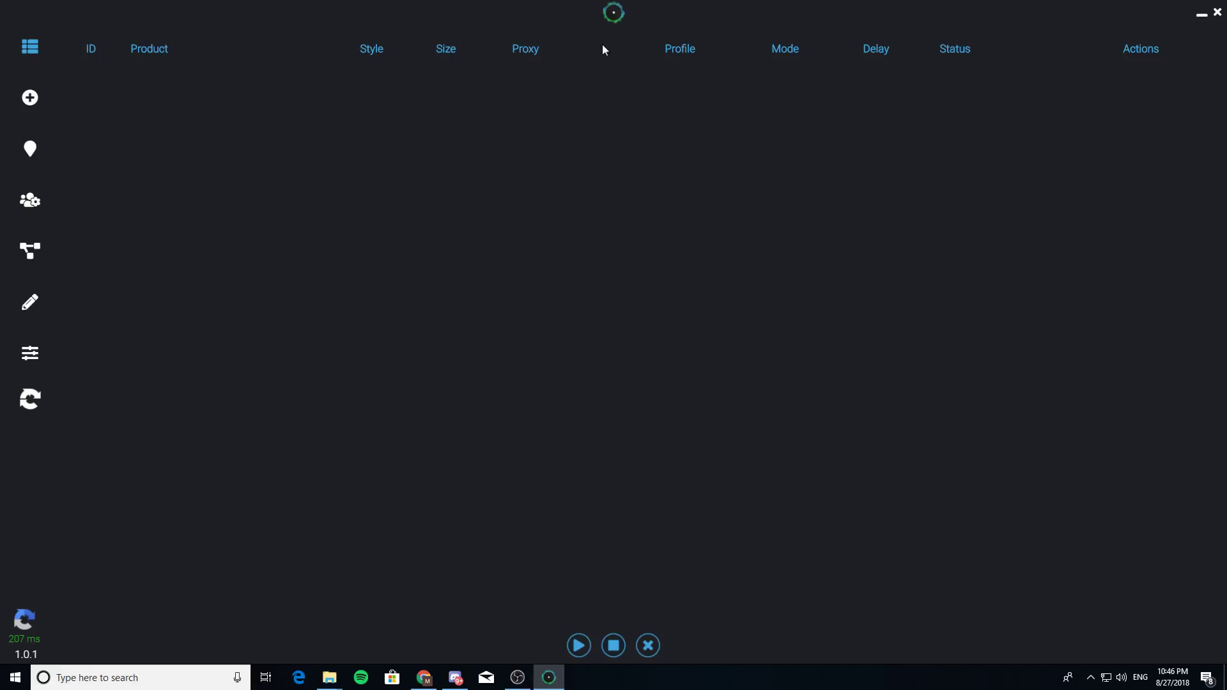
click(31, 98)
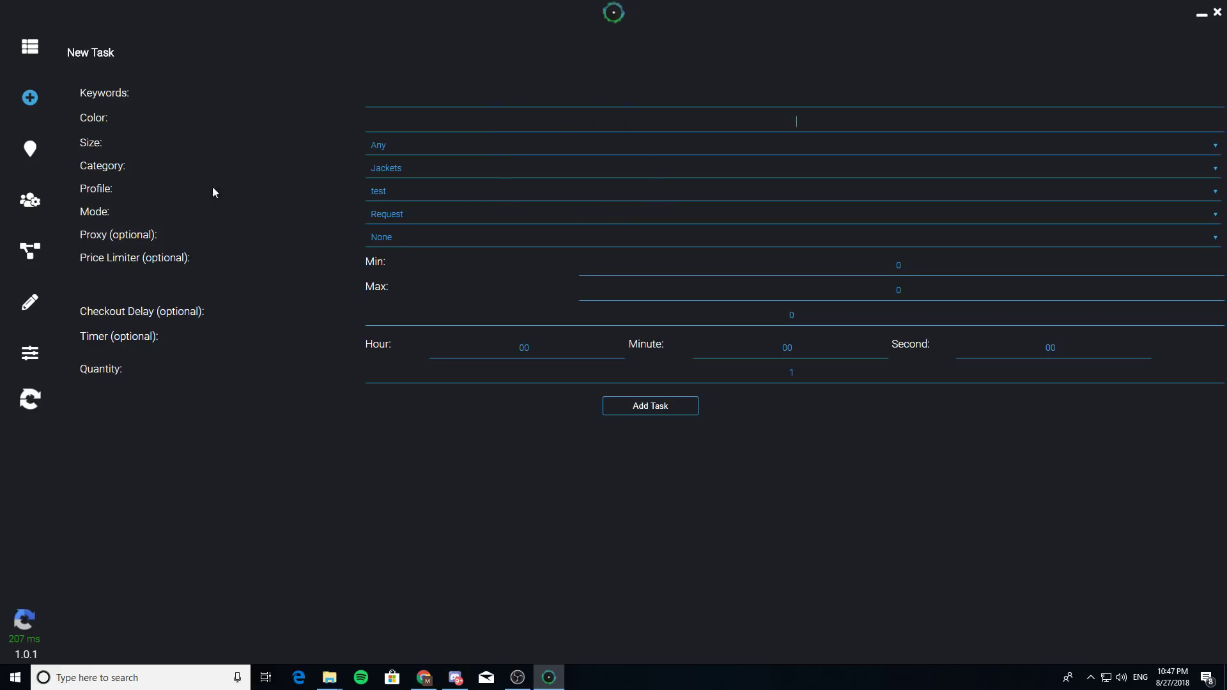
click(31, 151)
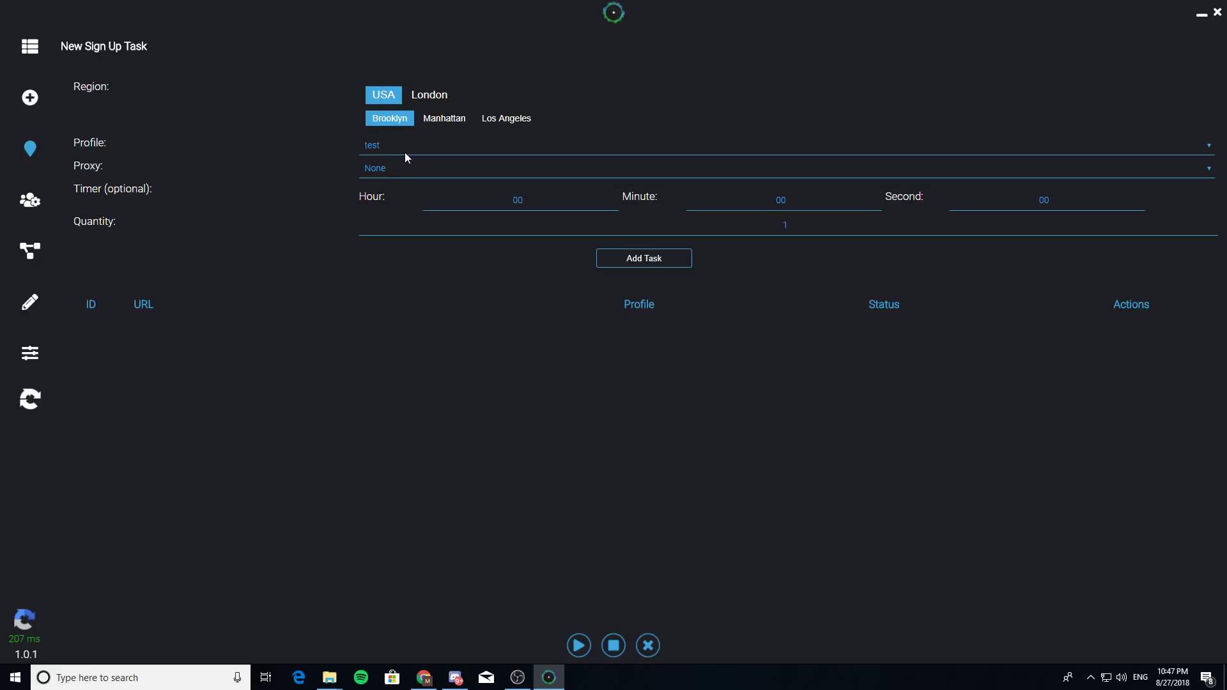
- Try the Manhattan, Los Angeles and London options, then settle on USA with Los Angeles
click(449, 118)
click(497, 118)
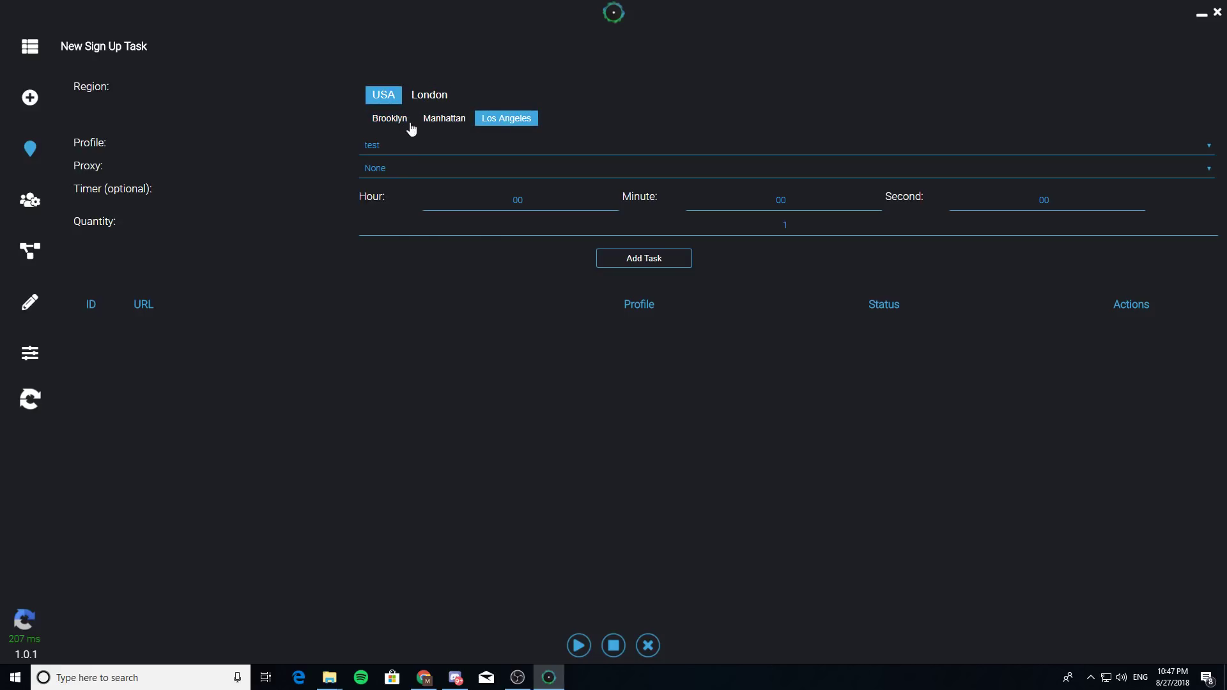
click(422, 97)
click(385, 97)
click(404, 119)
click(436, 120)
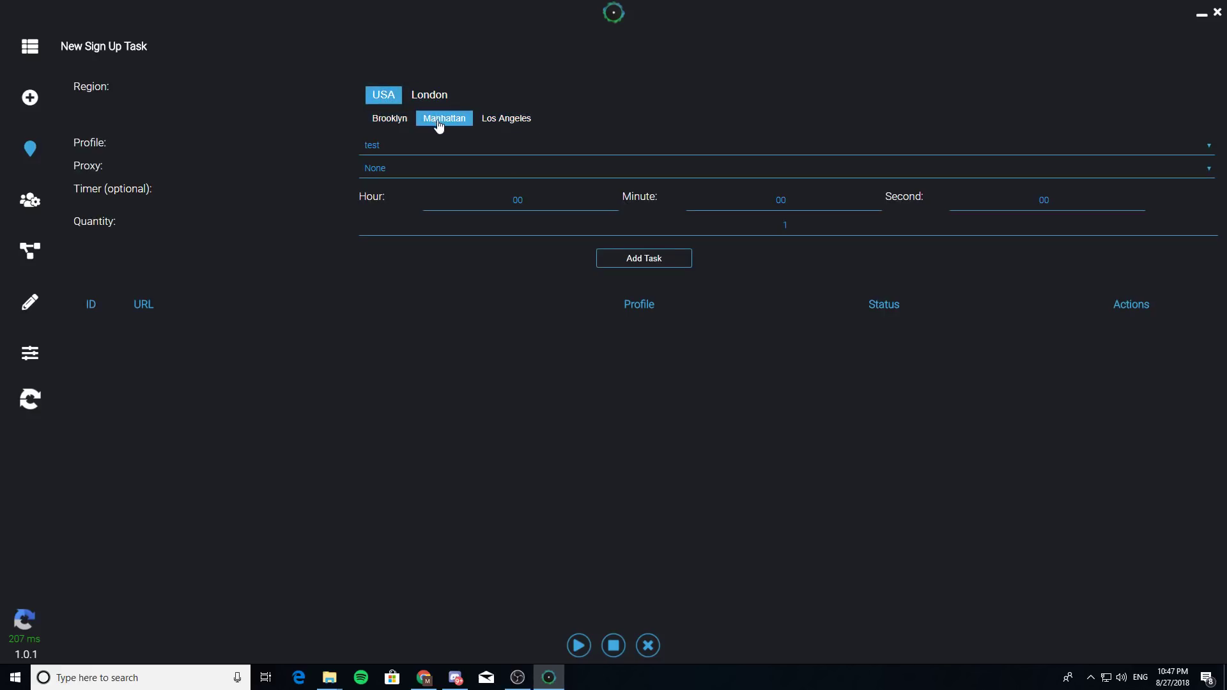
click(508, 121)
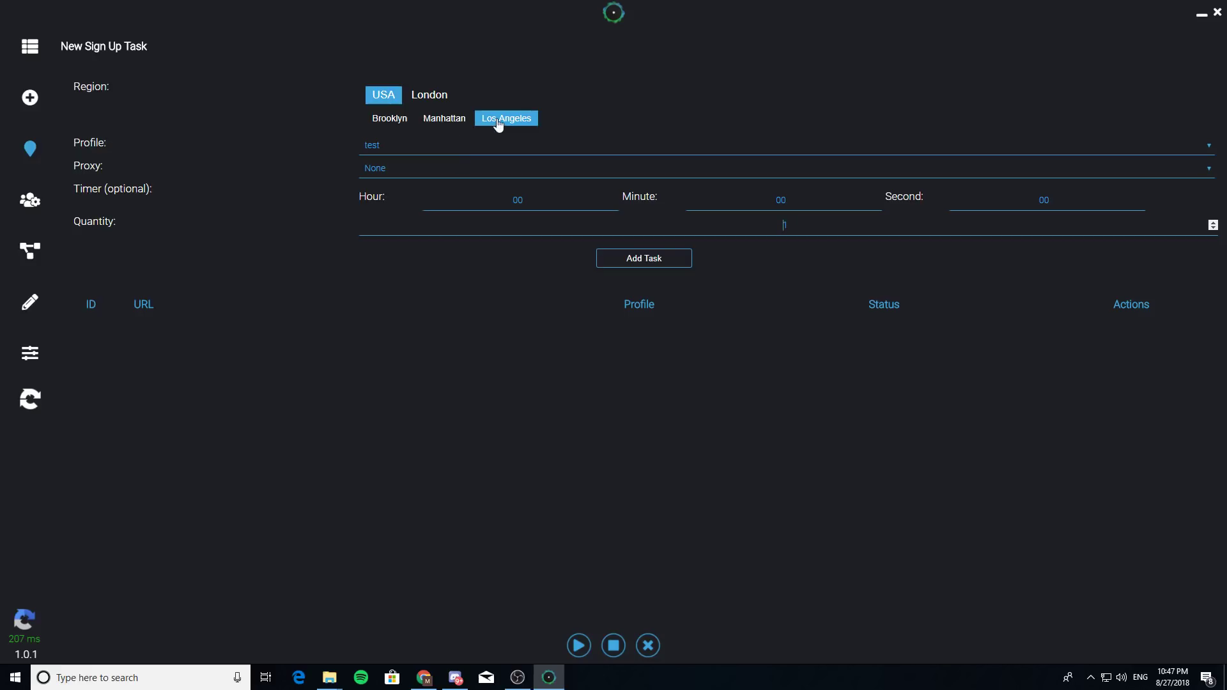
- Delete both entries from the proxy list, then view the log and settings pages
click(34, 198)
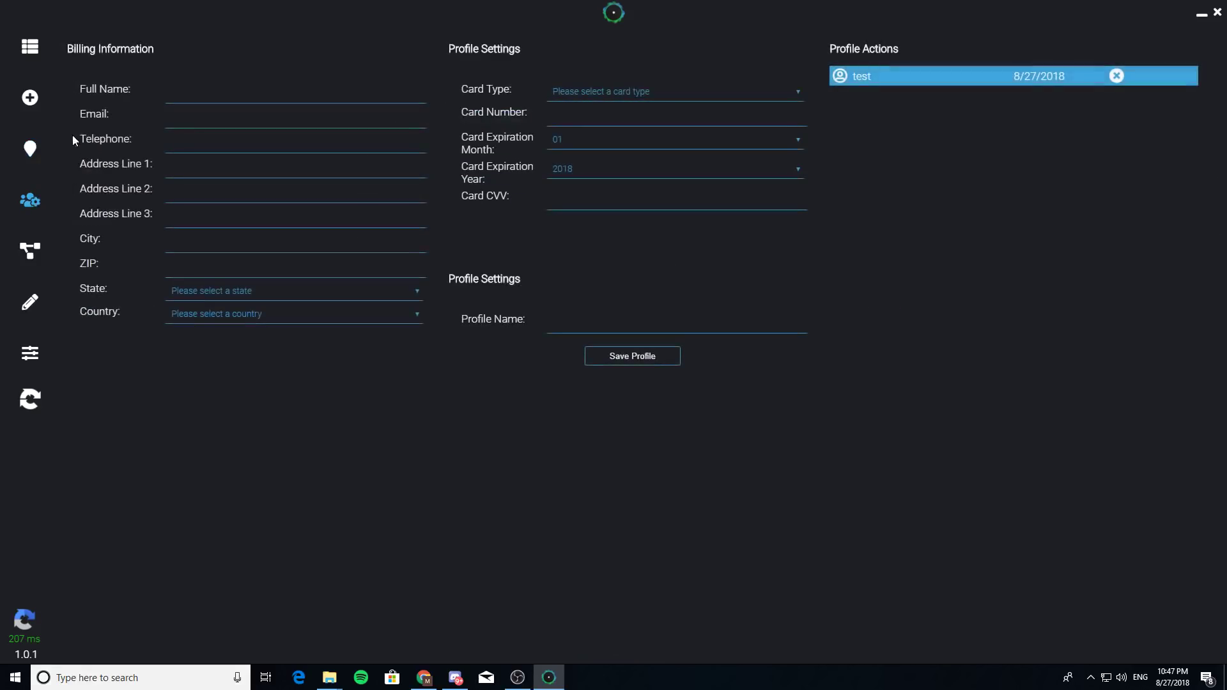
click(30, 251)
triple_click(274, 83)
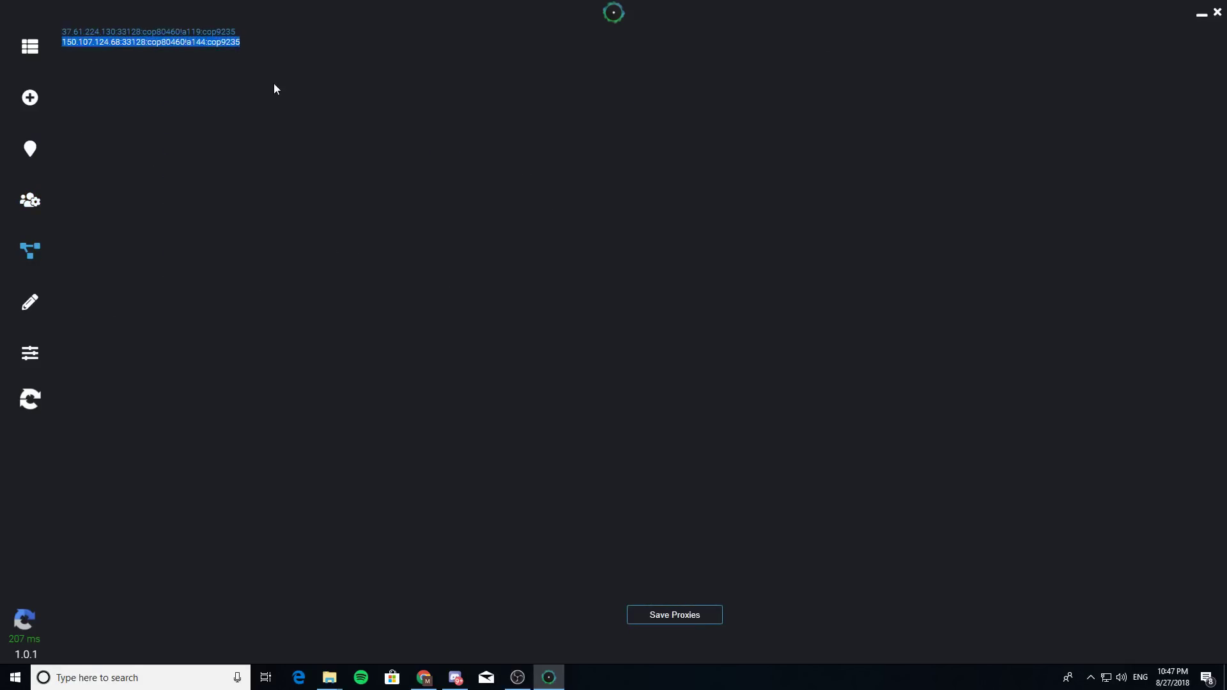
key(ctrl+a)
key(BackSpace)
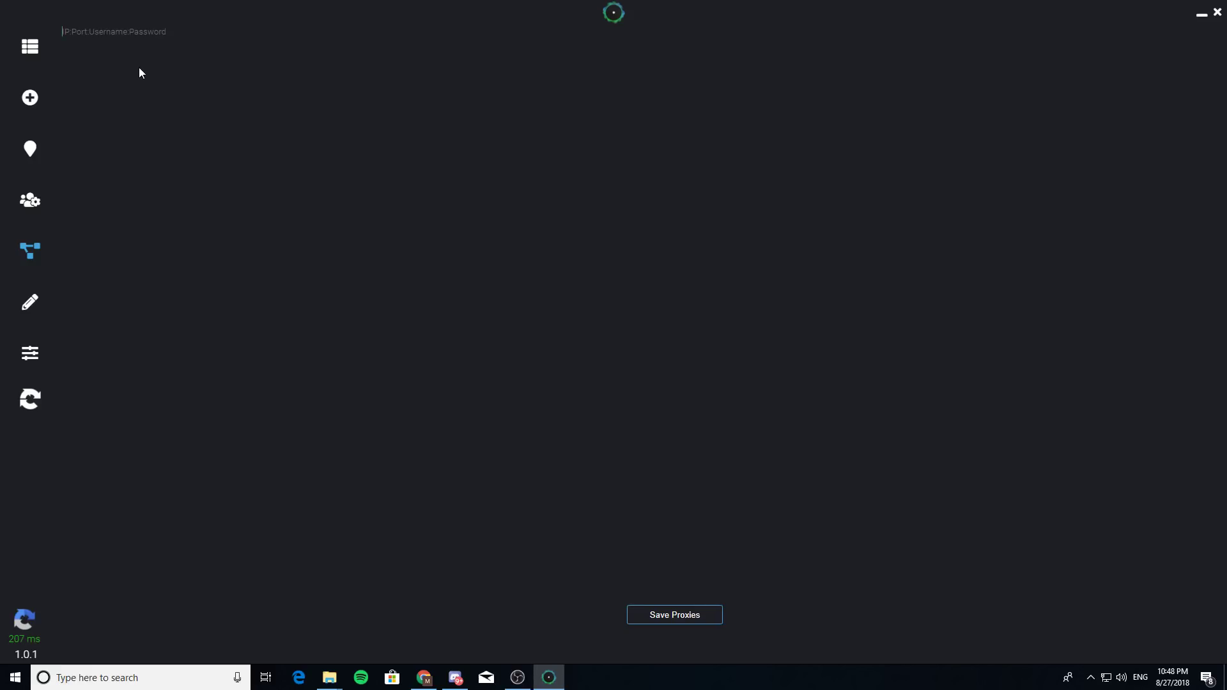
click(30, 301)
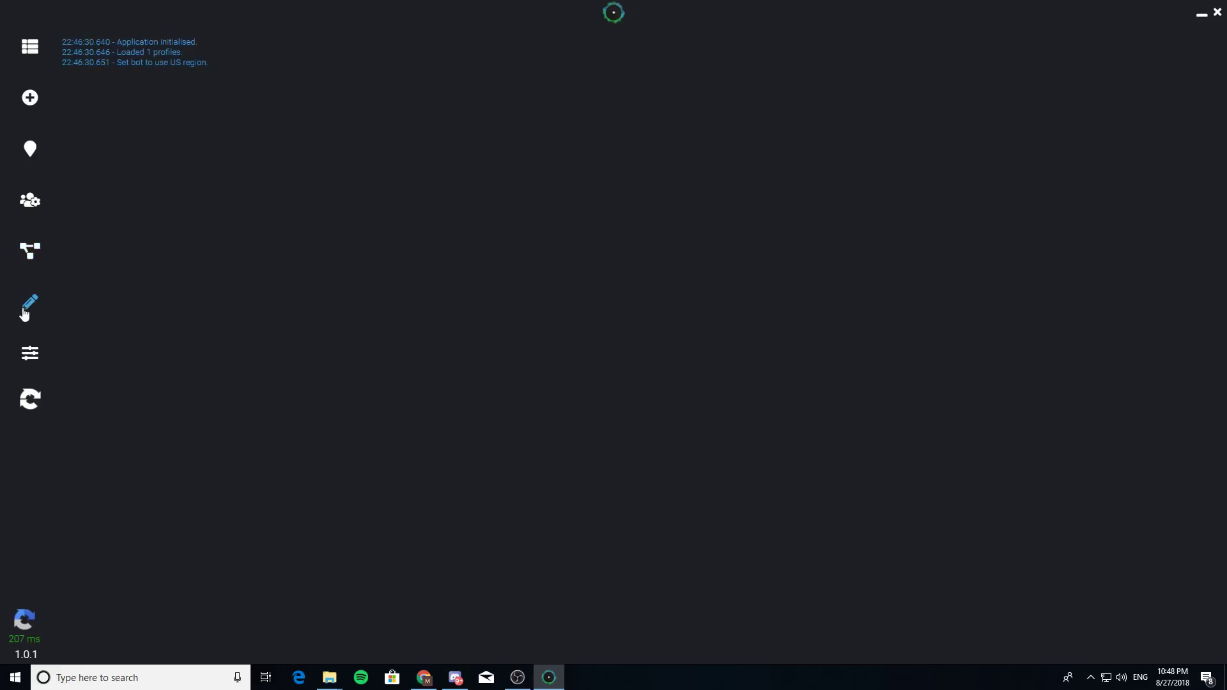
click(29, 354)
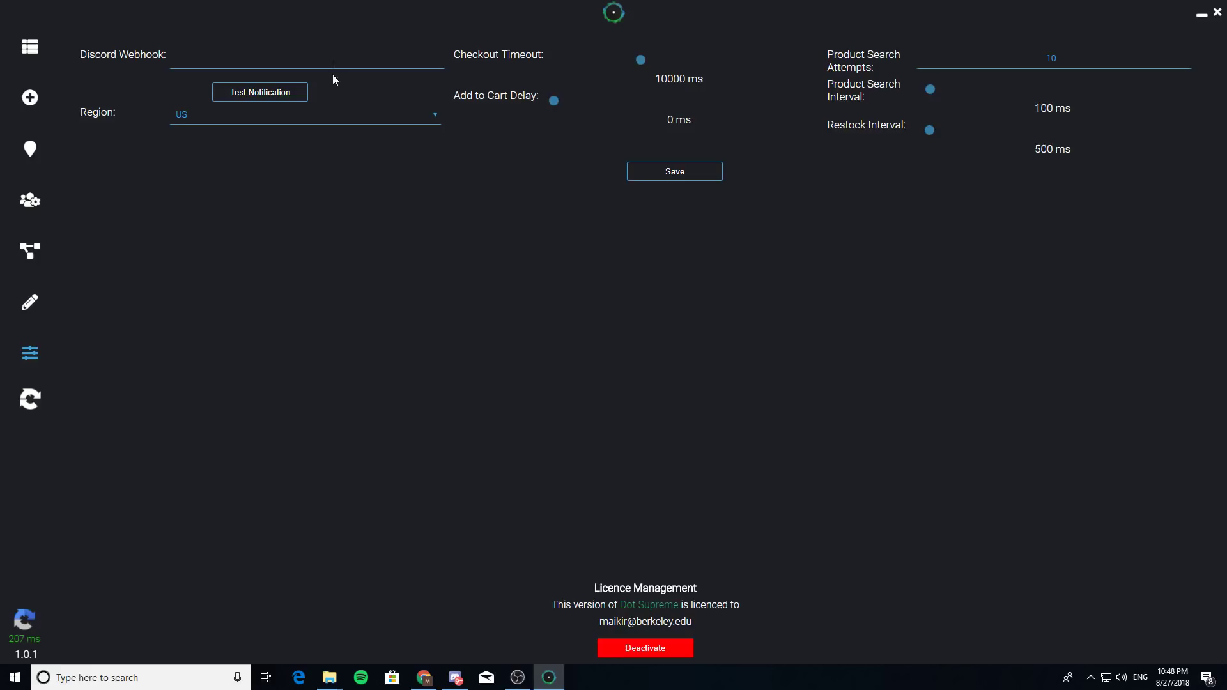
- Keep the region at US, open and close the captcha solver, then reach the New Sign Up Task form
click(322, 113)
click(301, 151)
click(30, 398)
drag(547, 131, 302, 121)
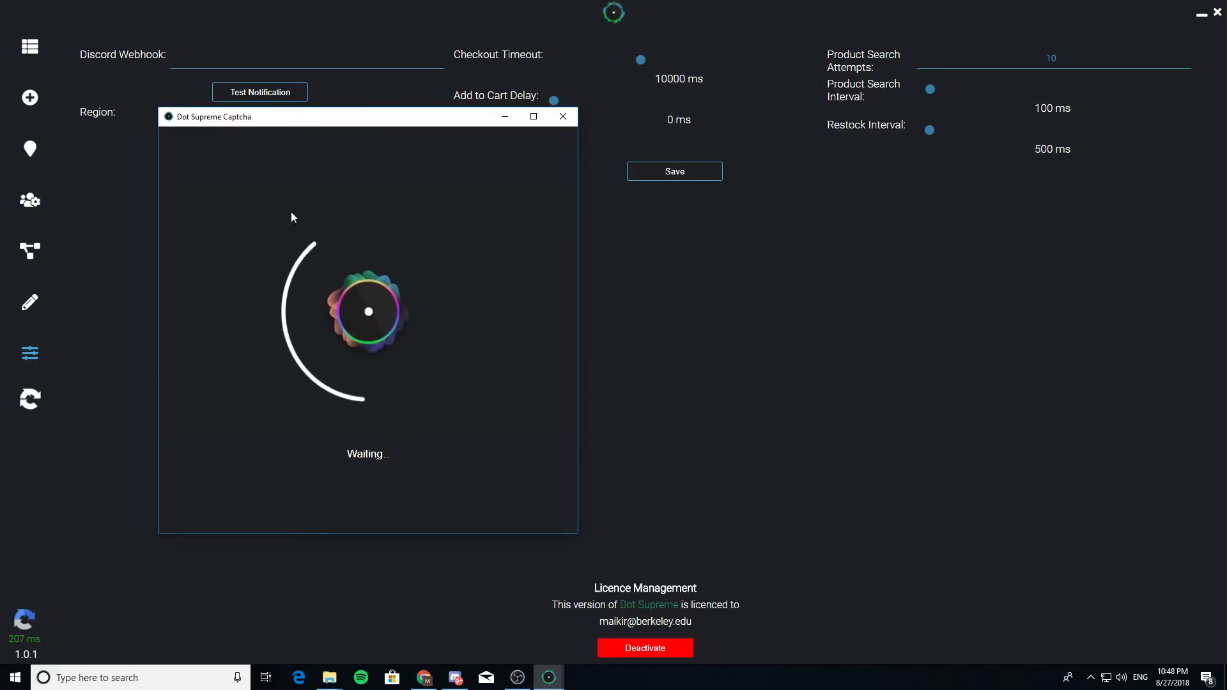
click(563, 118)
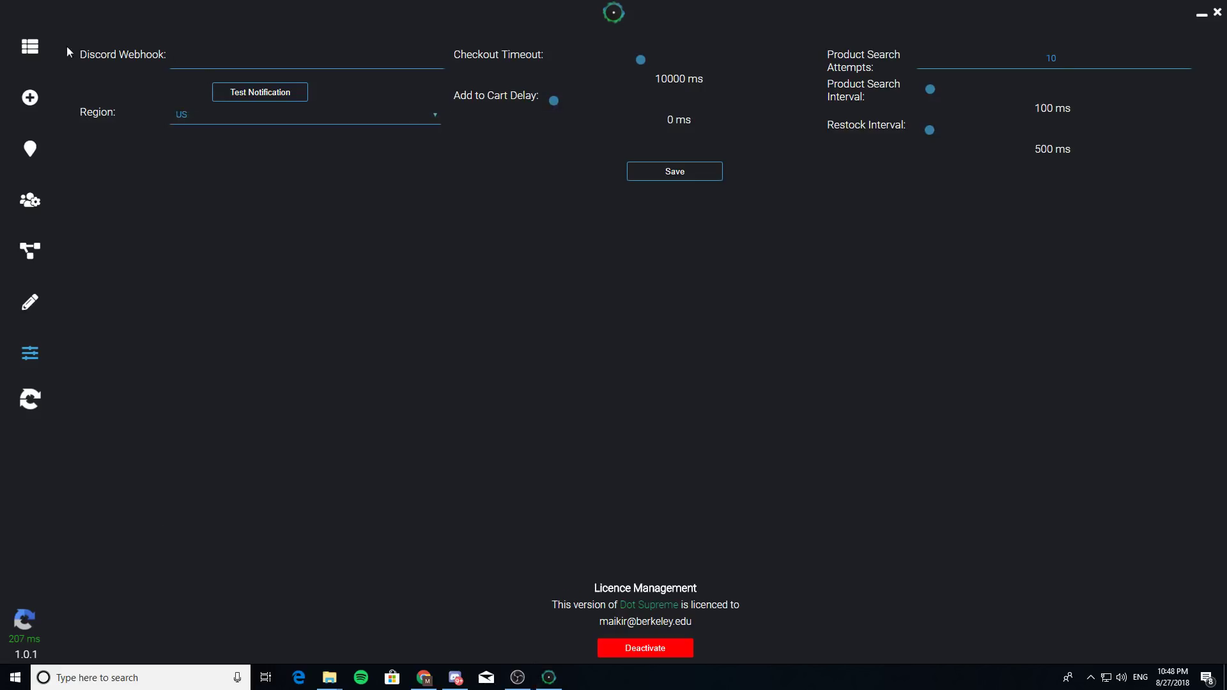
click(32, 48)
click(30, 149)
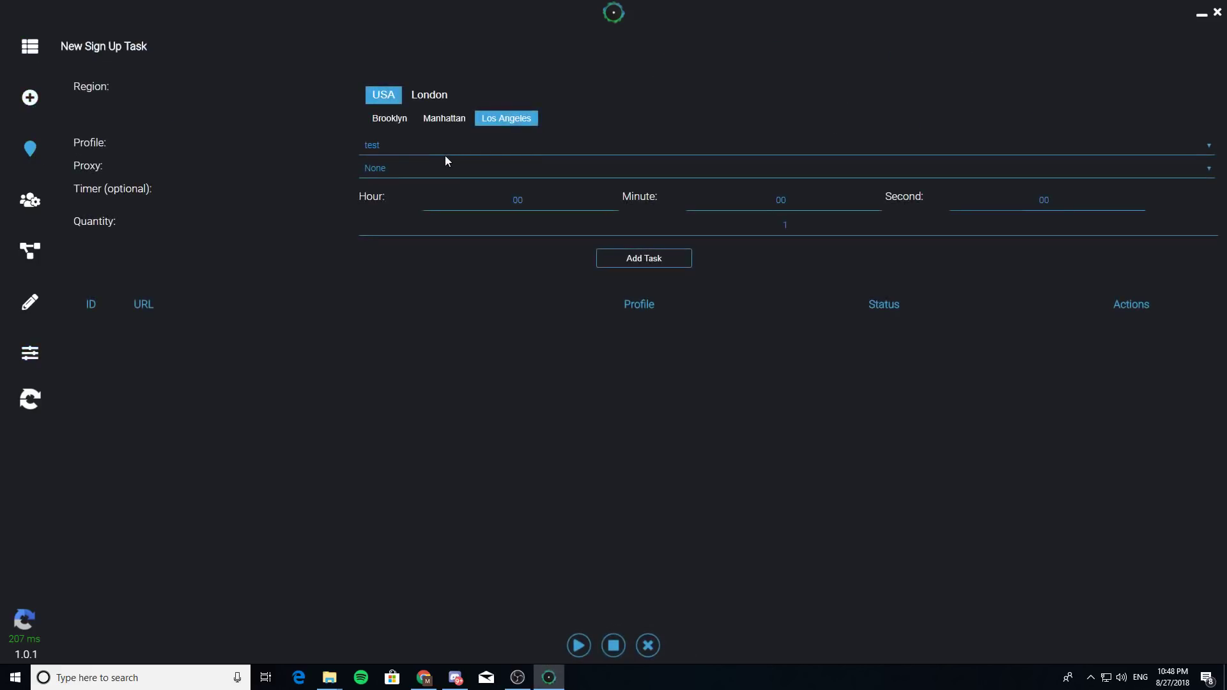
- Load the saved 'test' profile on the profiles page, then switch to Discord
click(31, 219)
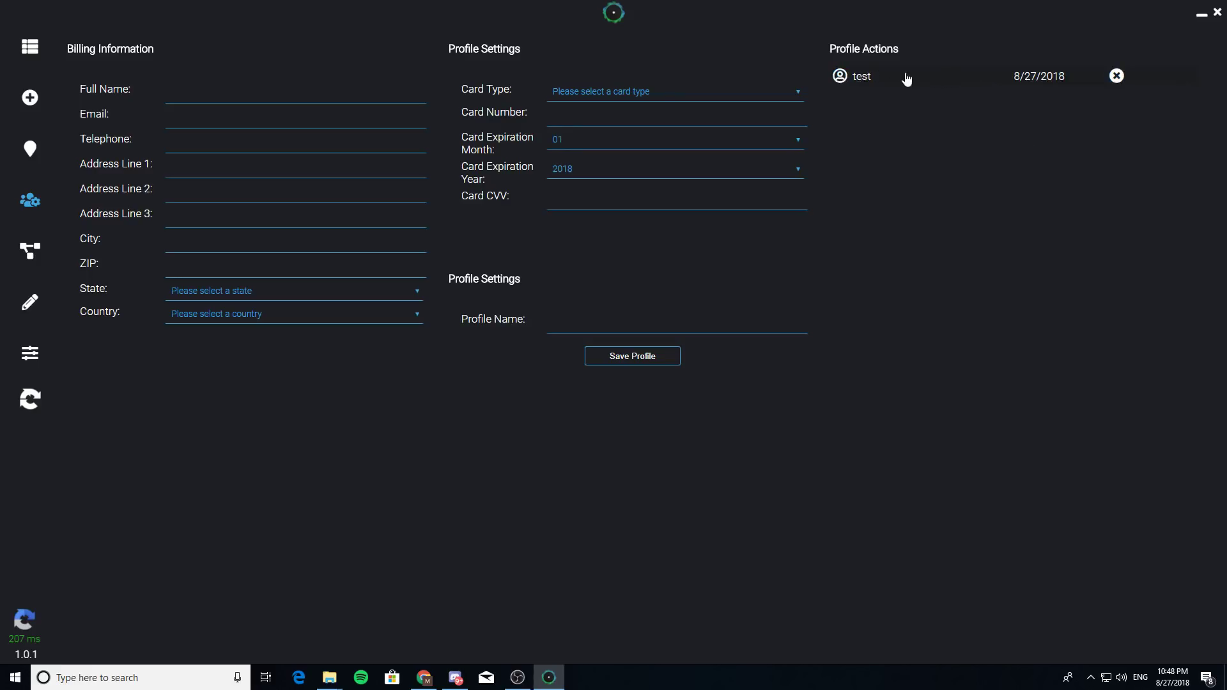
click(881, 78)
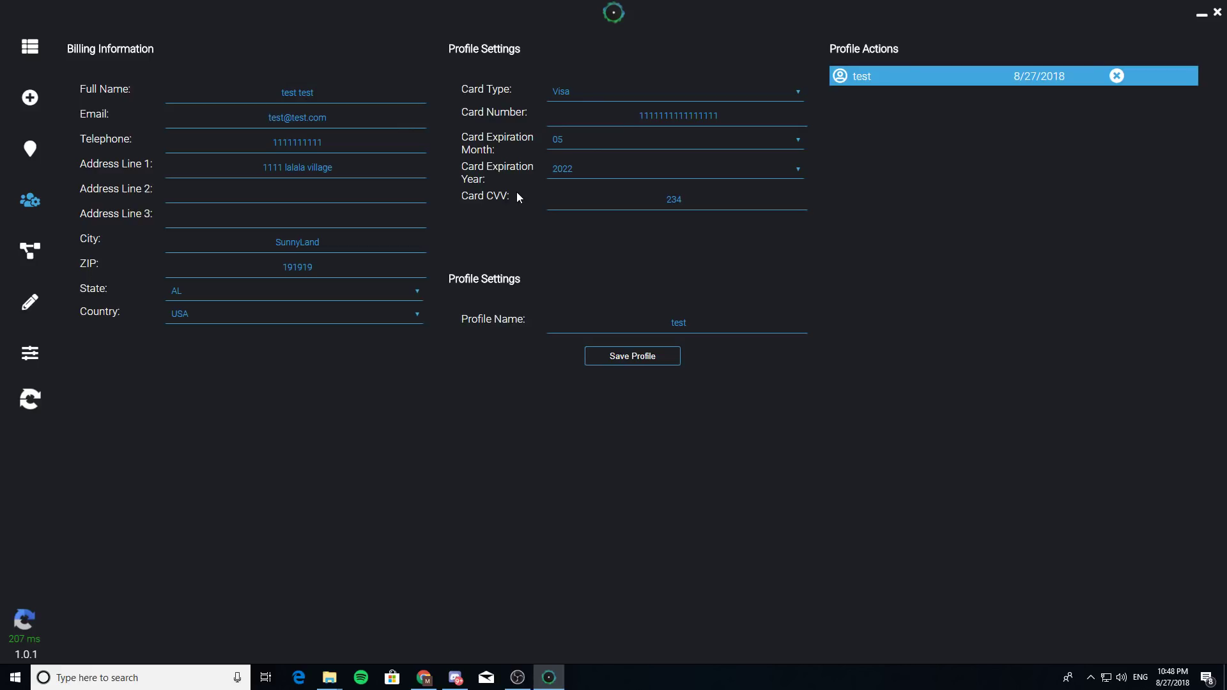
click(455, 677)
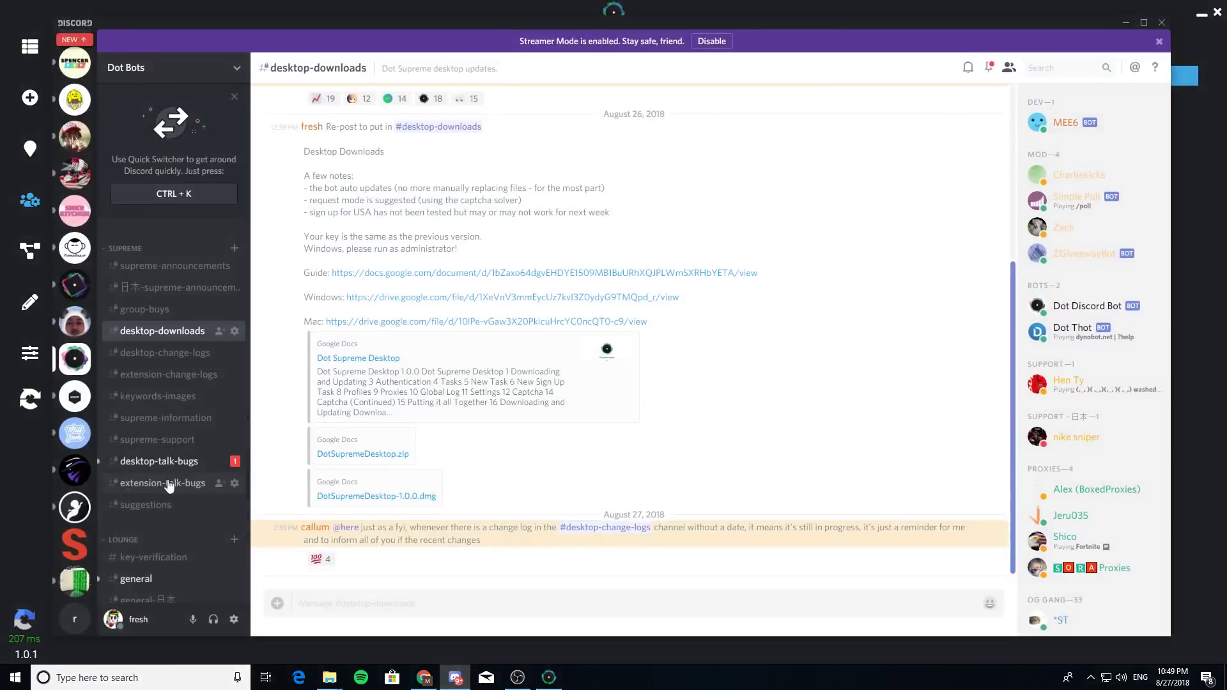
- Browse the checkout posts in the success-general and success-ext-webhook channels
scroll(169, 486, down, 3)
click(171, 462)
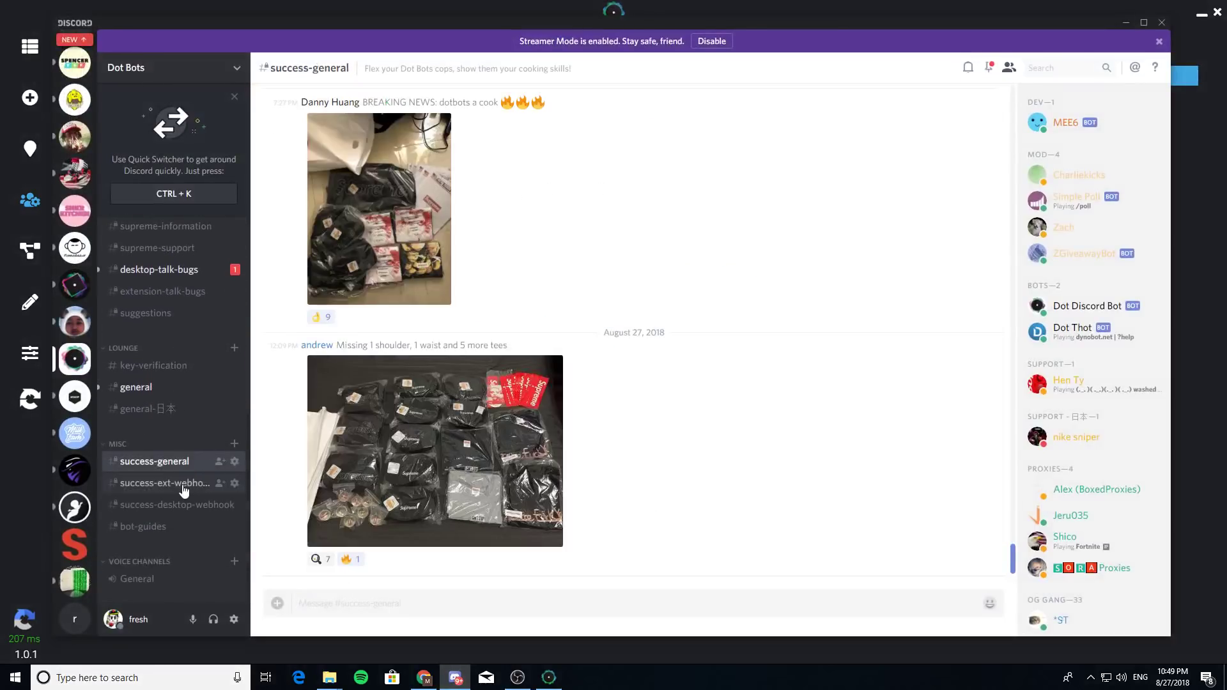
click(184, 486)
scroll(502, 425, up, 3)
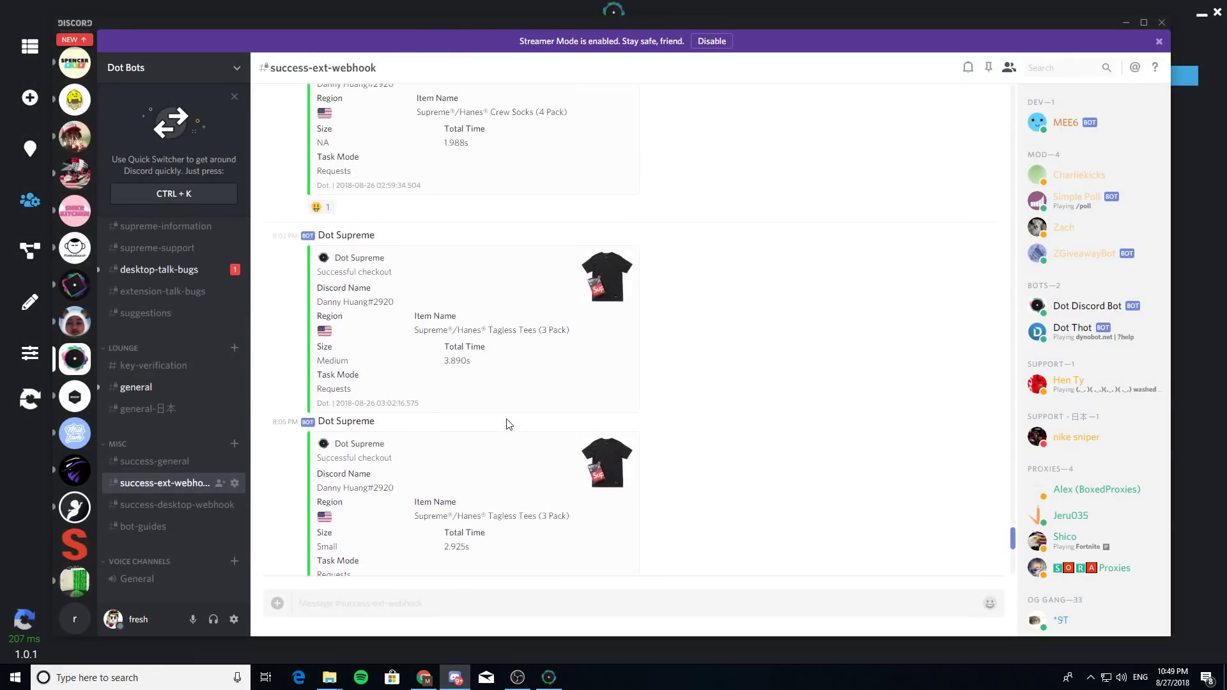
scroll(510, 425, up, 5)
scroll(510, 420, down, 10)
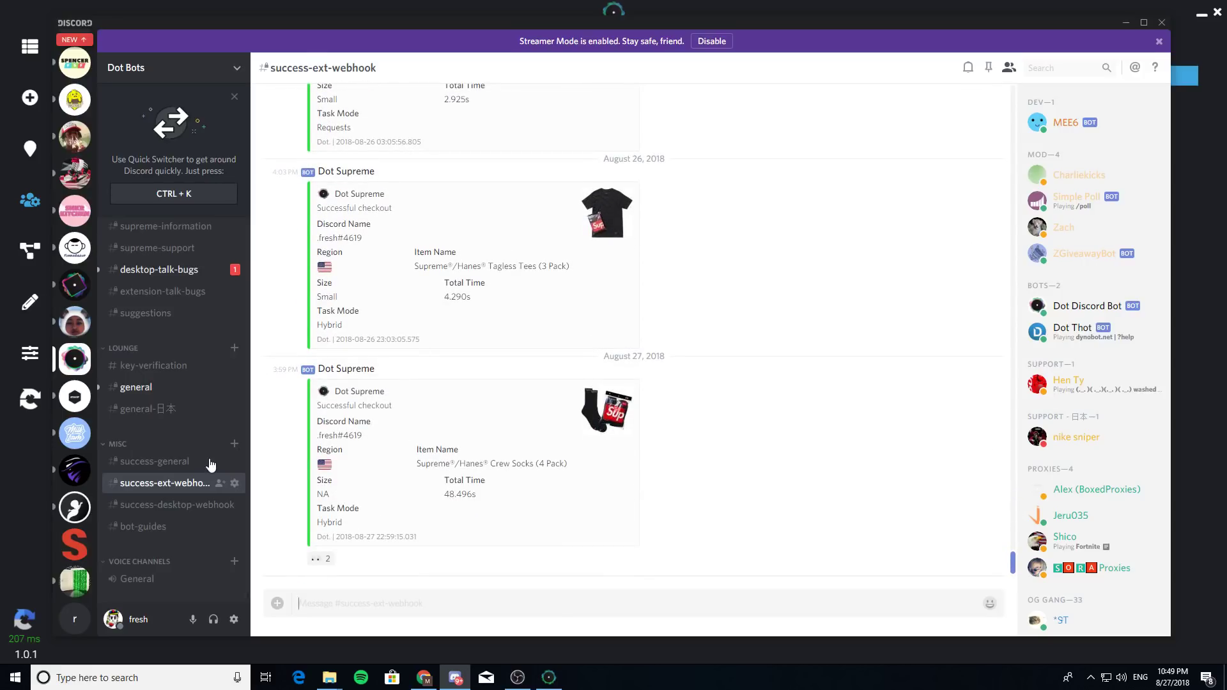
- Scroll through the success-desktop-webhook posts, then close Discord
click(195, 505)
scroll(606, 385, up, 5)
scroll(604, 388, up, 10)
scroll(607, 387, up, 2)
scroll(607, 387, down, 15)
scroll(607, 387, up, 13)
scroll(607, 385, down, 10)
click(1161, 23)
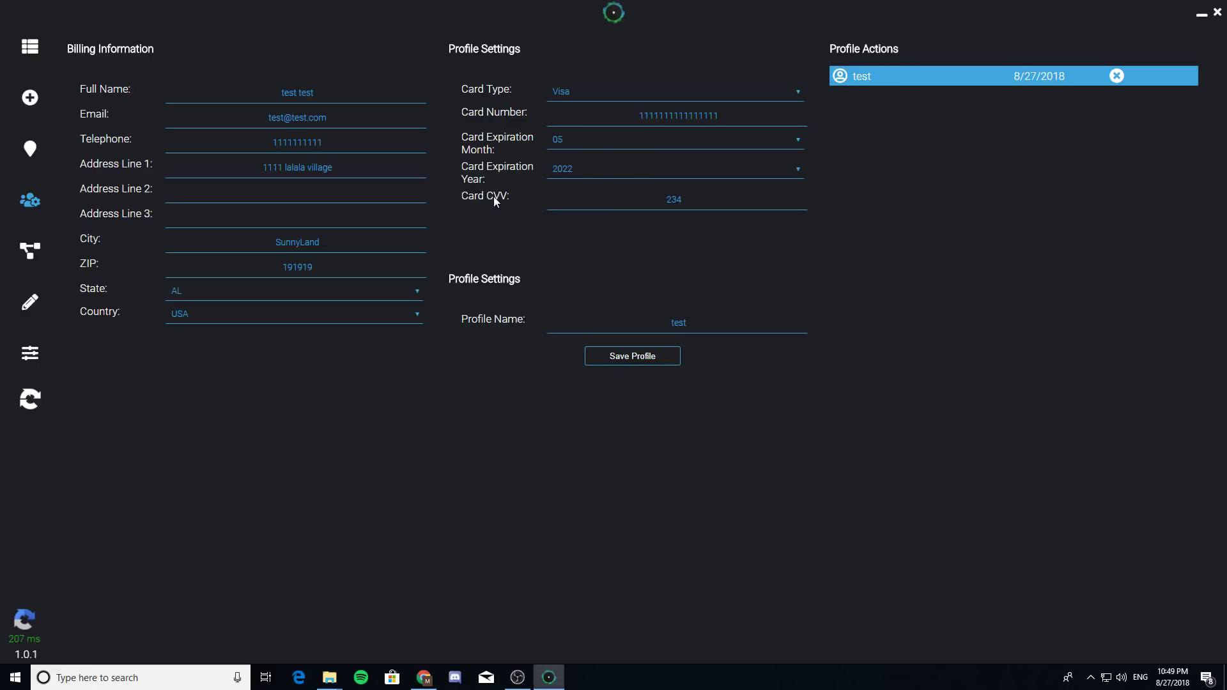
- Replace the test profile's card CVV with a new security code, then return to the task list
double_click(674, 200)
click(611, 117)
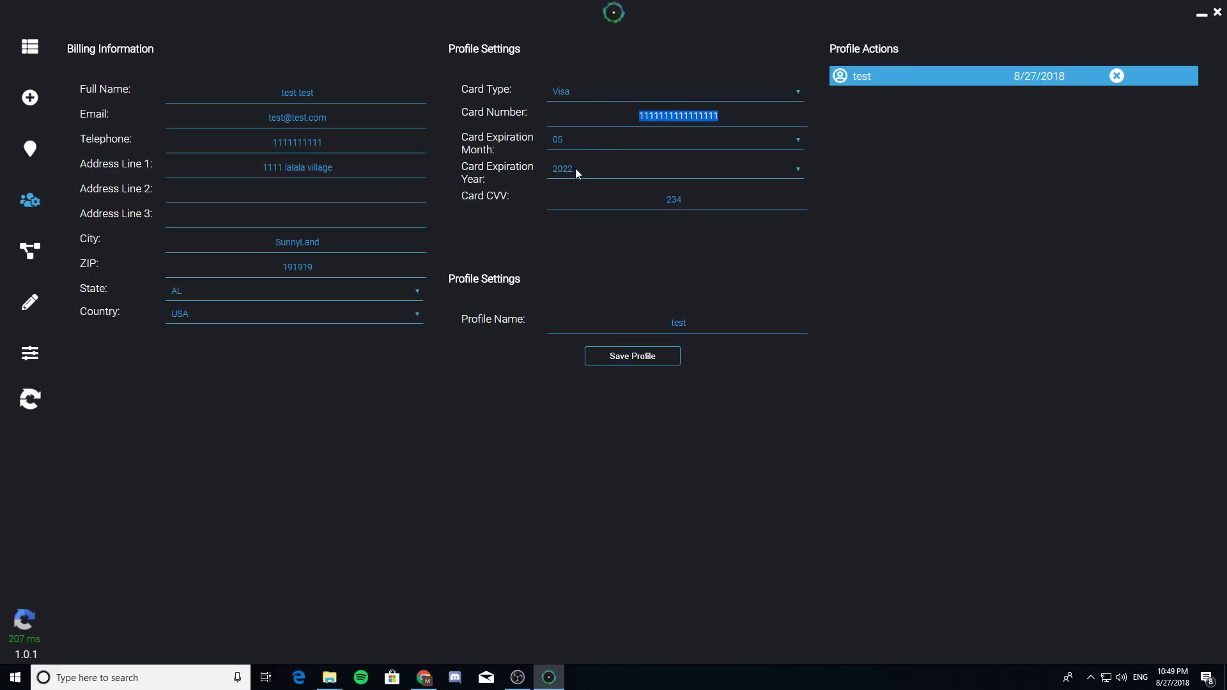
click(676, 199)
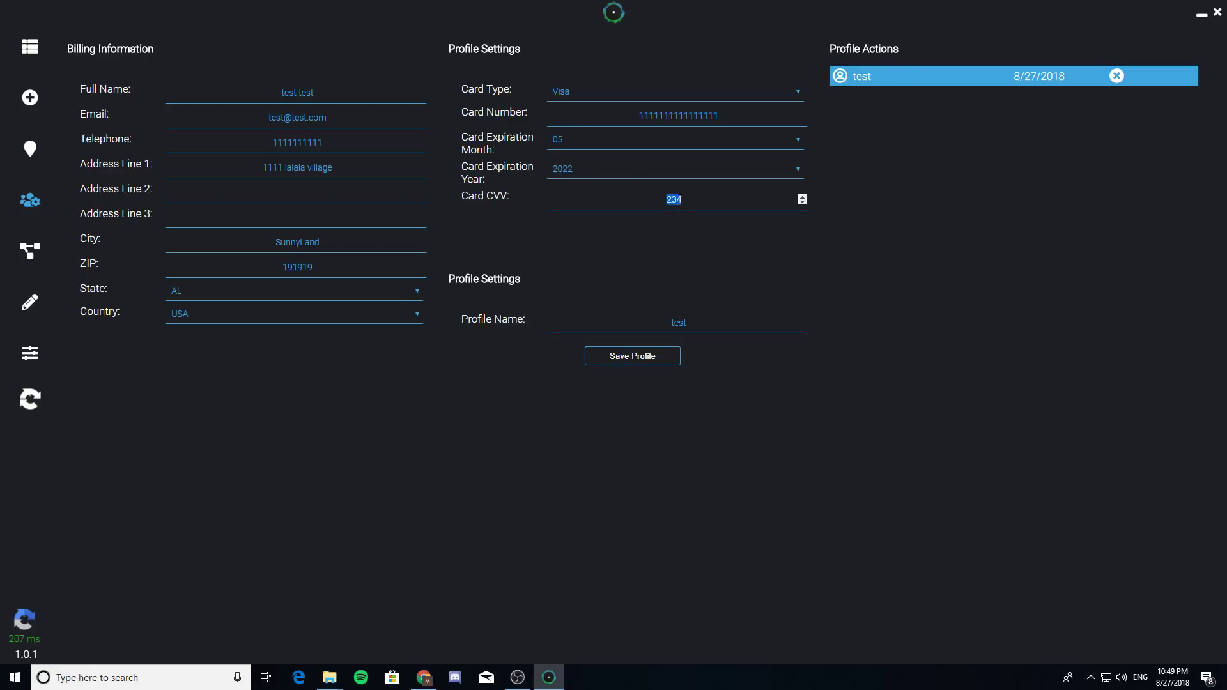
text(00)
double_click(758, 200)
click(30, 47)
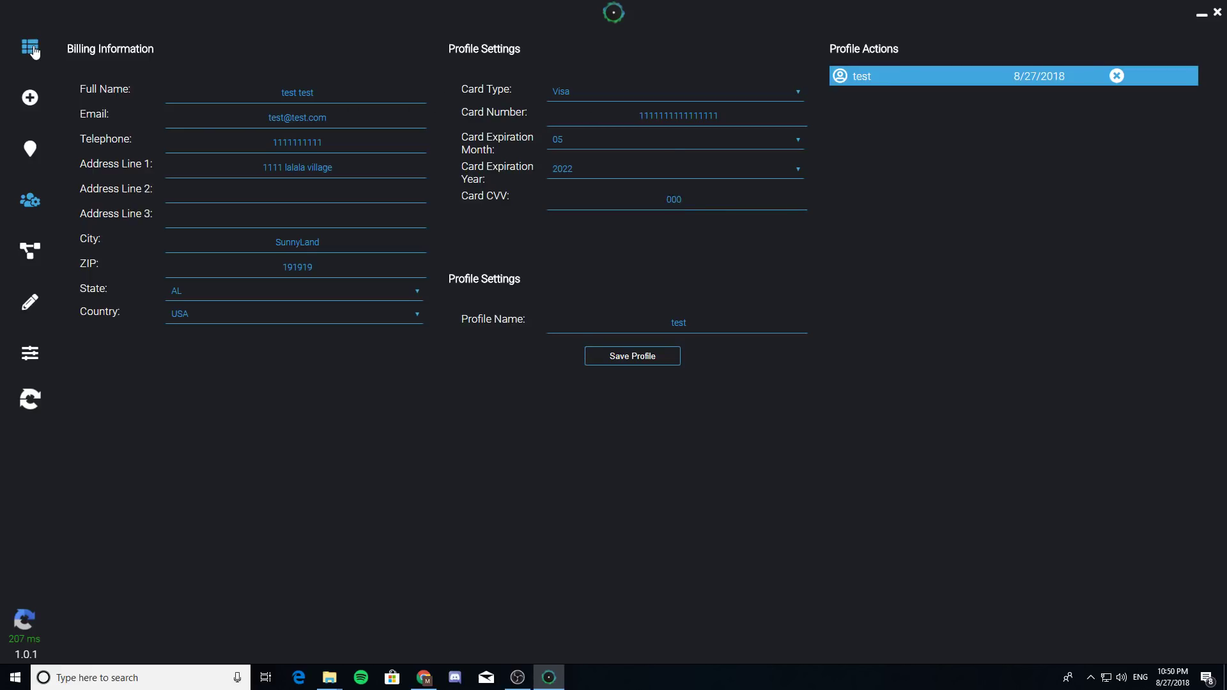
- Start a new task with keywords 'tagless' and 'black', checking the tee's sizes in the browser
click(30, 151)
click(33, 101)
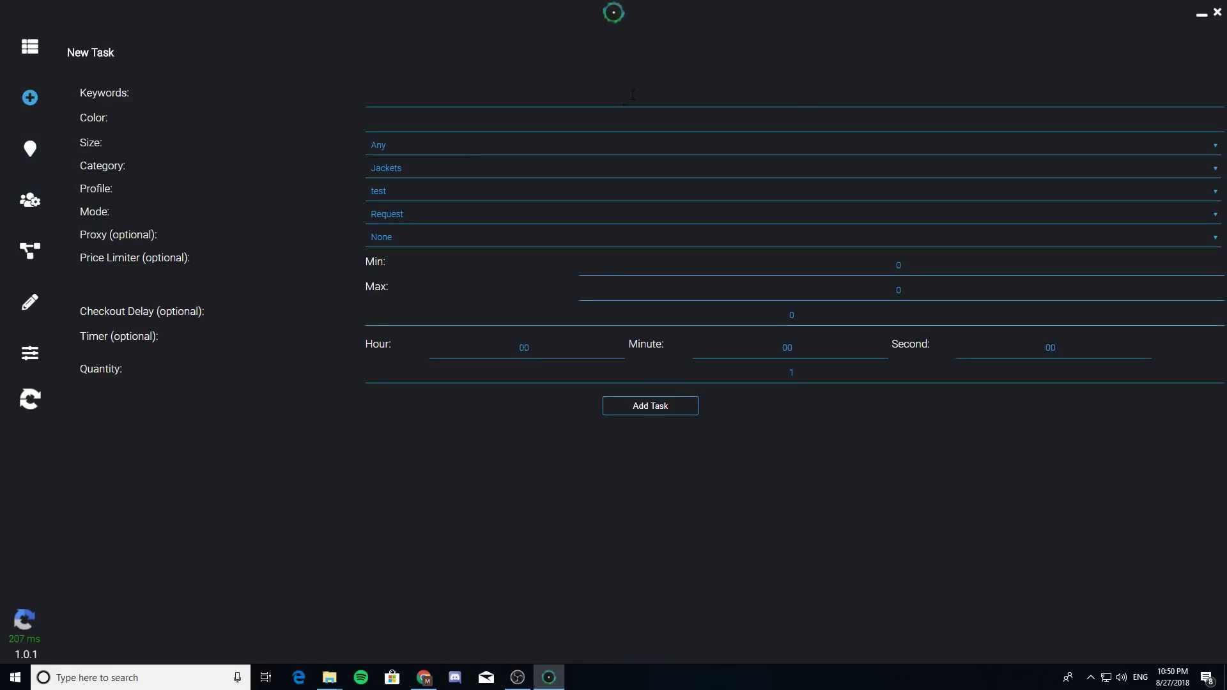
text(tagless)
text(black)
click(422, 678)
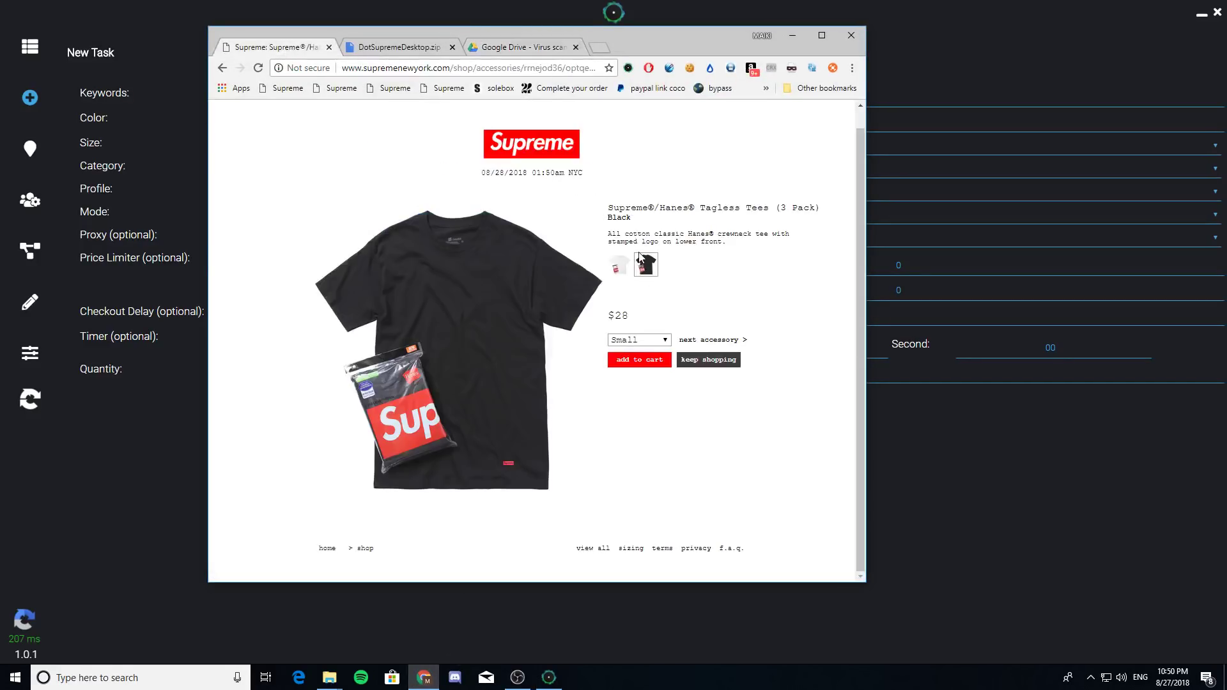
click(647, 339)
click(957, 189)
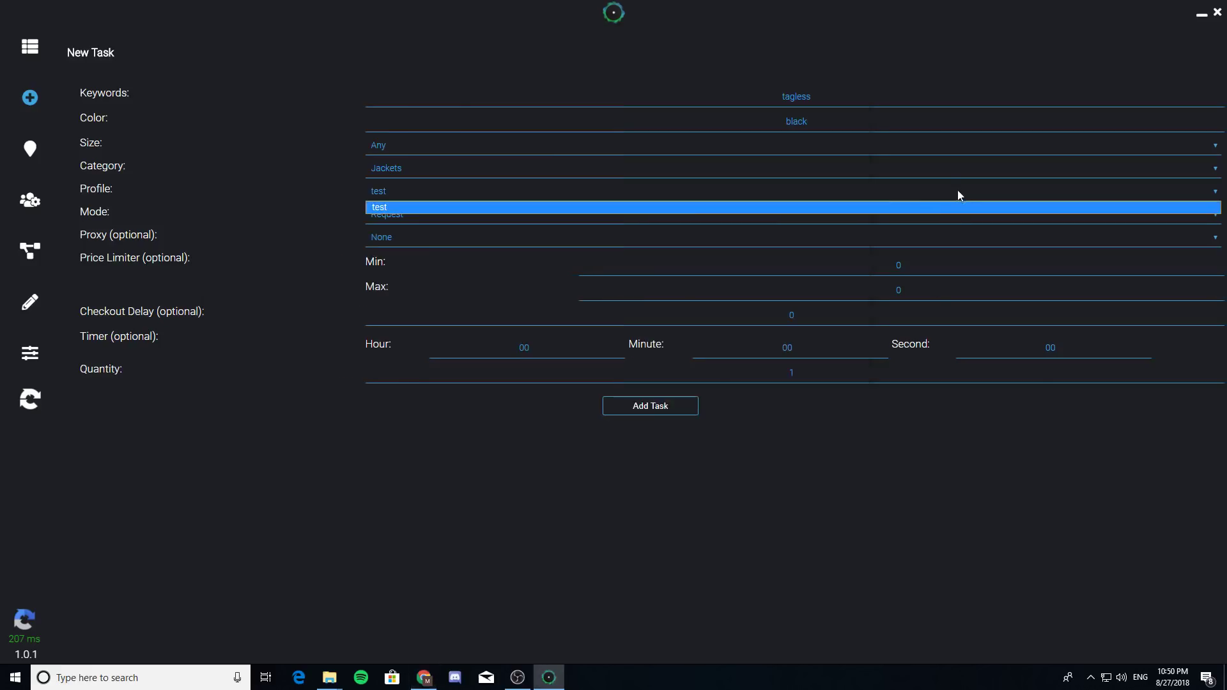
- Set size Medium and category Accessories, keeping profile test, Request mode and no proxy
click(564, 145)
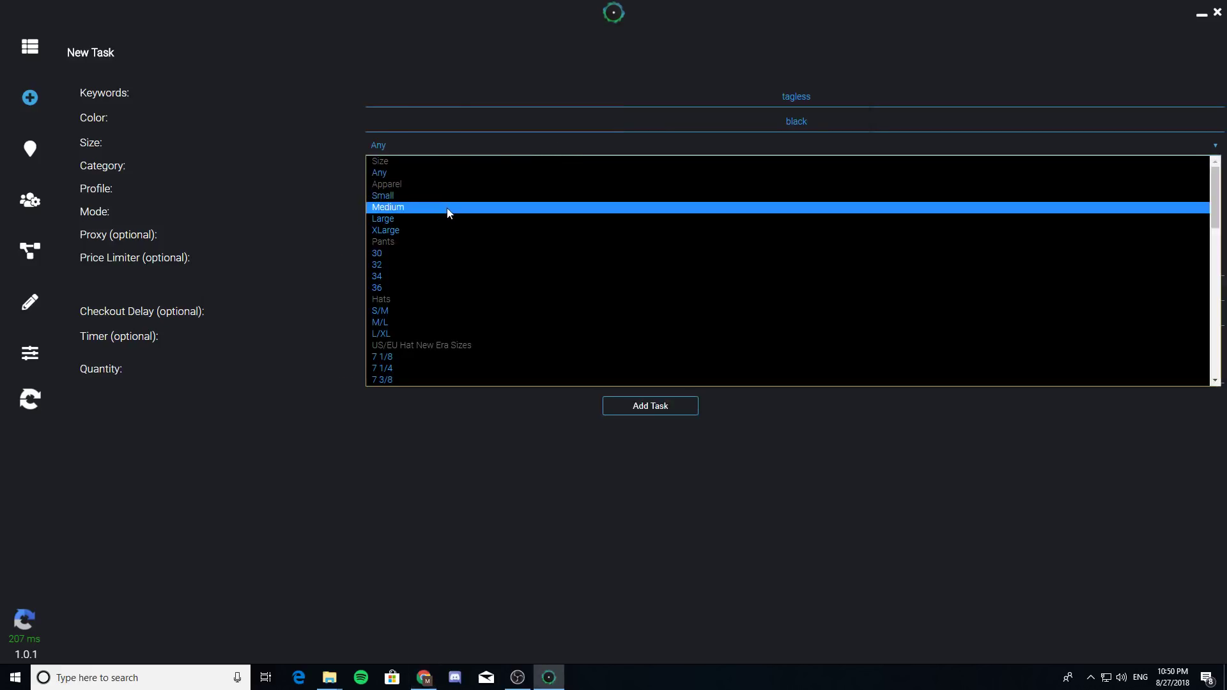
click(446, 208)
click(398, 167)
click(412, 288)
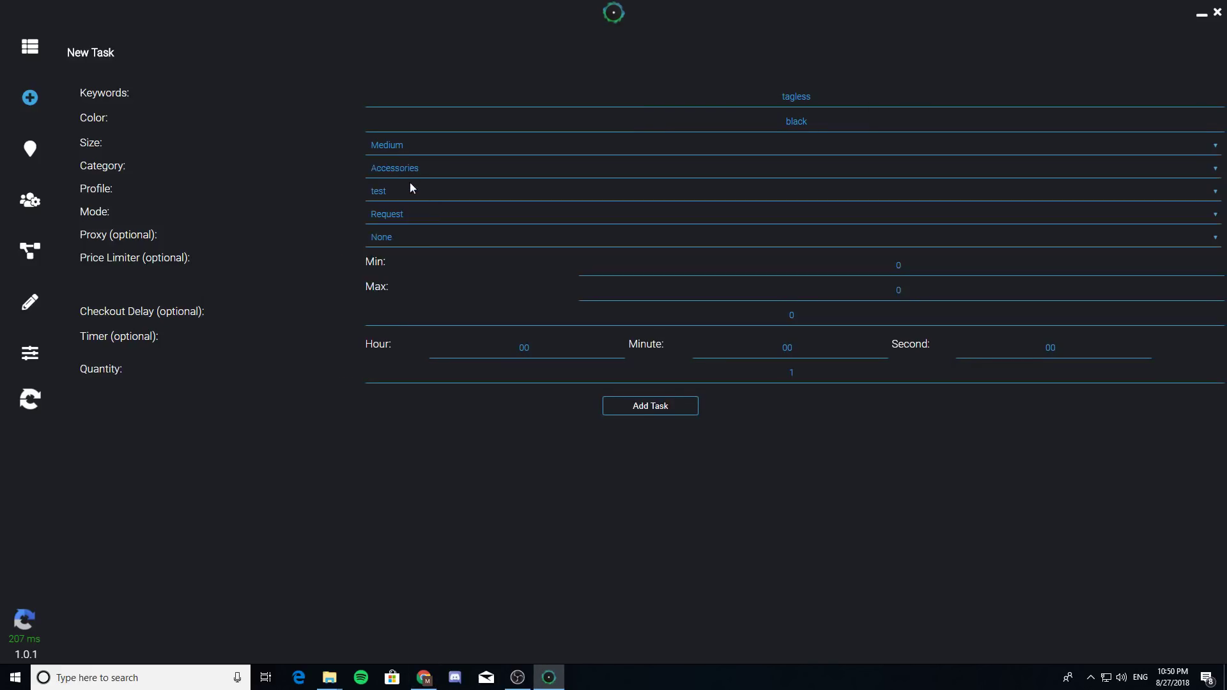
click(410, 197)
click(448, 206)
click(431, 216)
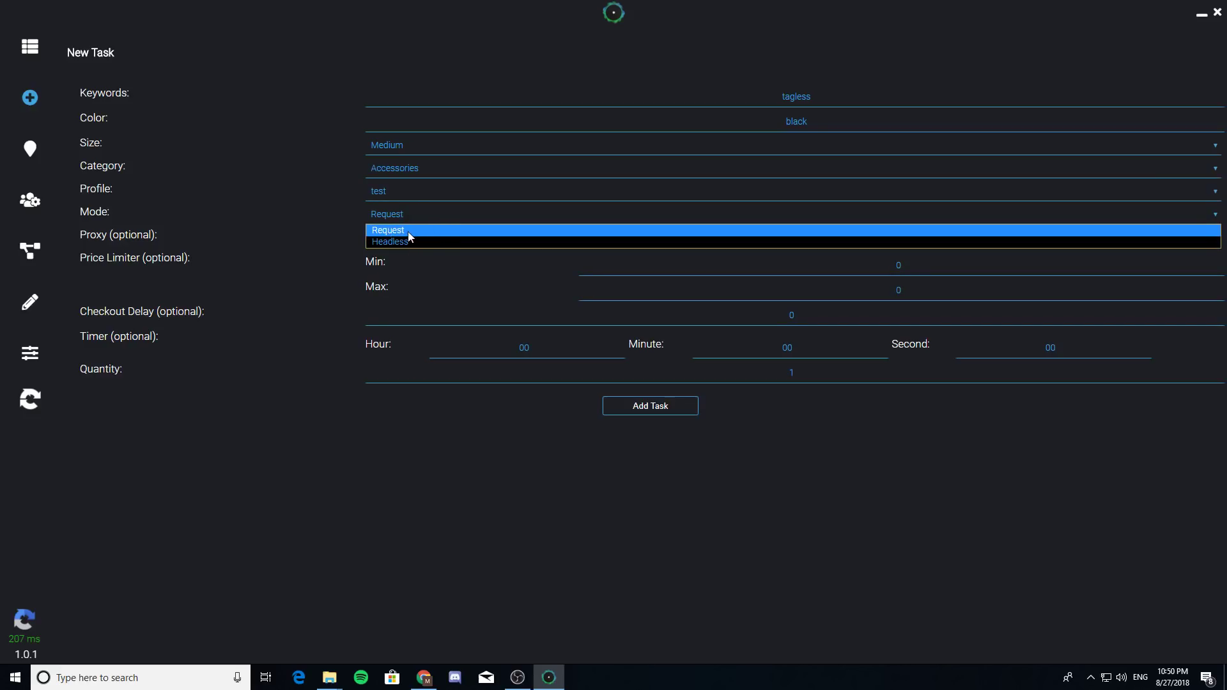
click(409, 231)
click(400, 238)
click(397, 239)
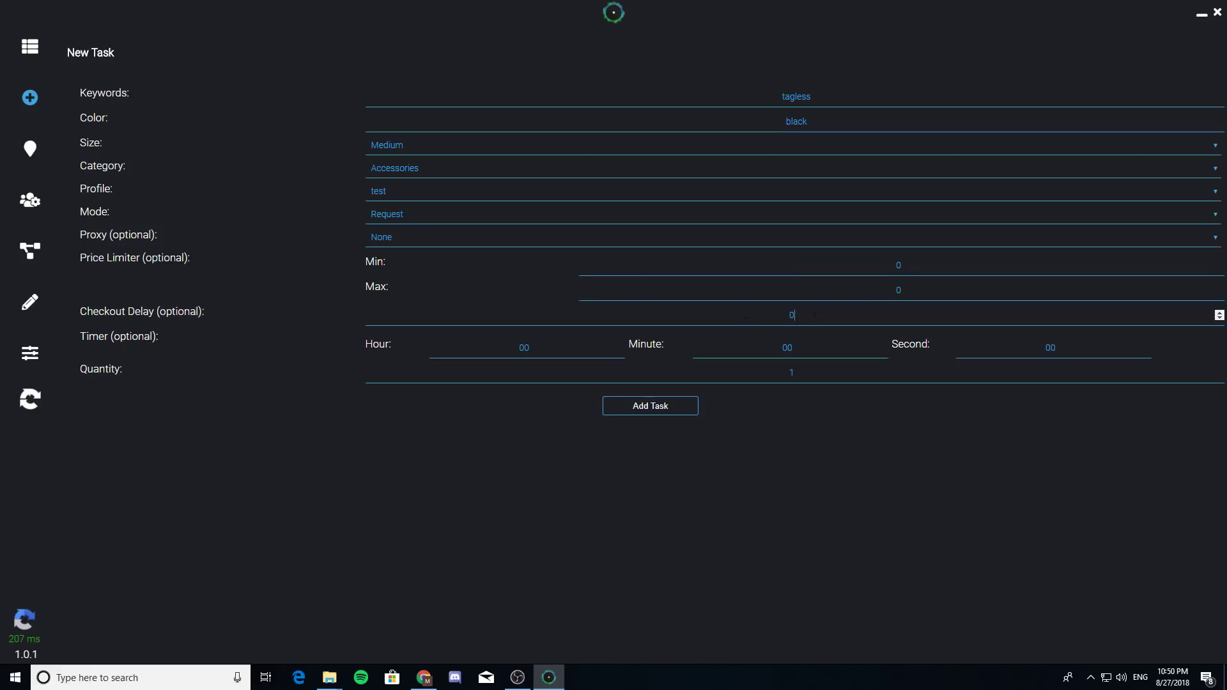
- Change the checkout delay to 200 and select the timer hour and minute values
key(BackSpace)
text(200)
click(554, 348)
click(839, 314)
double_click(546, 344)
double_click(824, 348)
click(1048, 348)
click(540, 354)
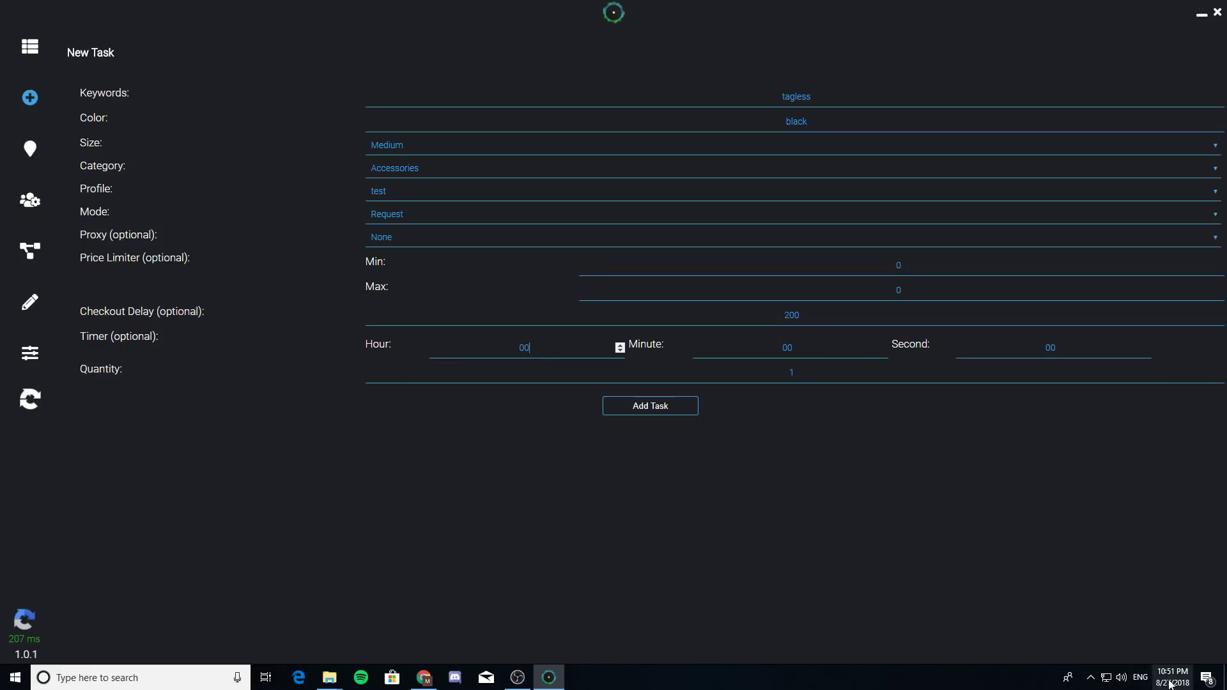
- Enter 22 as the timer hour, correcting several mistyped attempts
mouse_move(1170, 682)
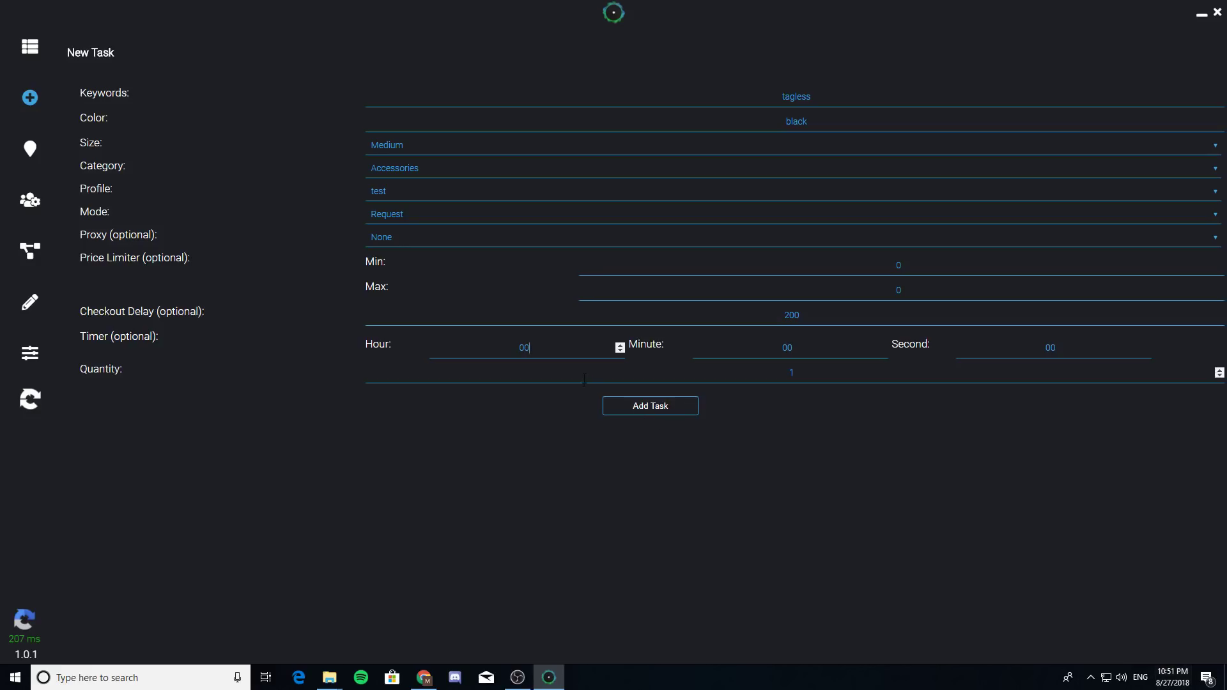
key(BackSpace)
key(BackSpace)
text(22)
click(813, 347)
click(541, 353)
key(BackSpace)
key(BackSpace)
text(10)
key(BackSpace)
text(12)
key(BackSpace)
key(BackSpace)
text(22)
- Reset the timer hour to 00 and add the tagless black task
click(626, 375)
click(561, 352)
key(BackSpace)
key(BackSpace)
text(00)
click(674, 409)
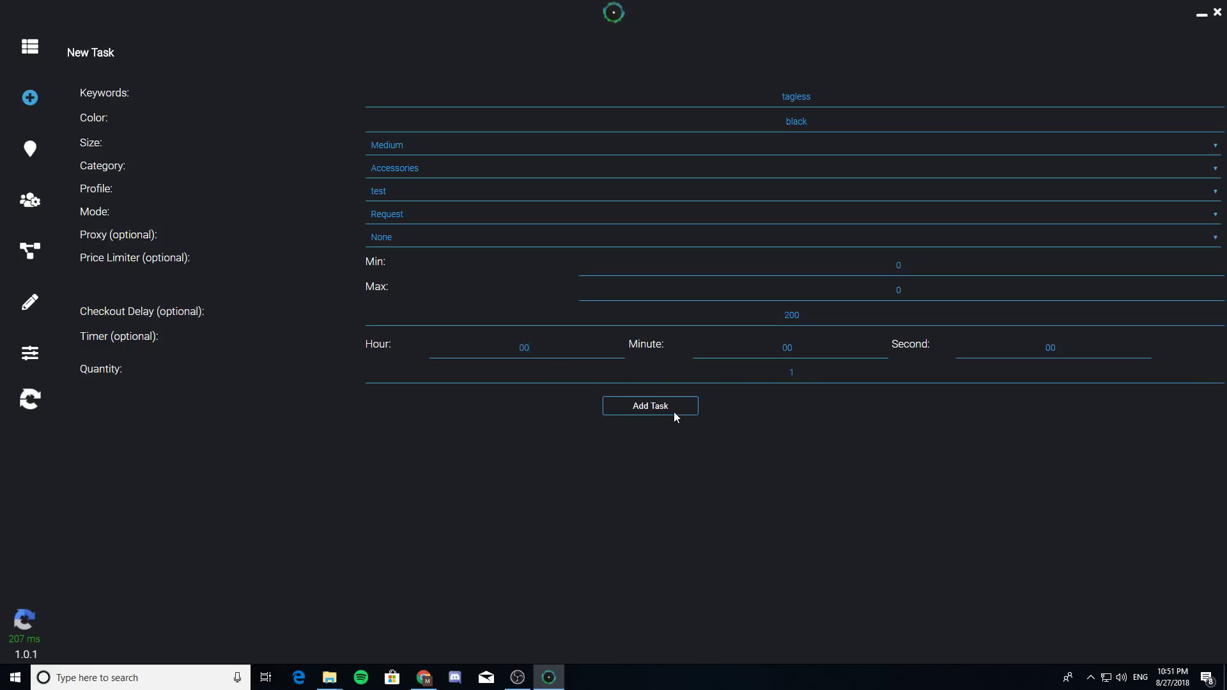
click(34, 48)
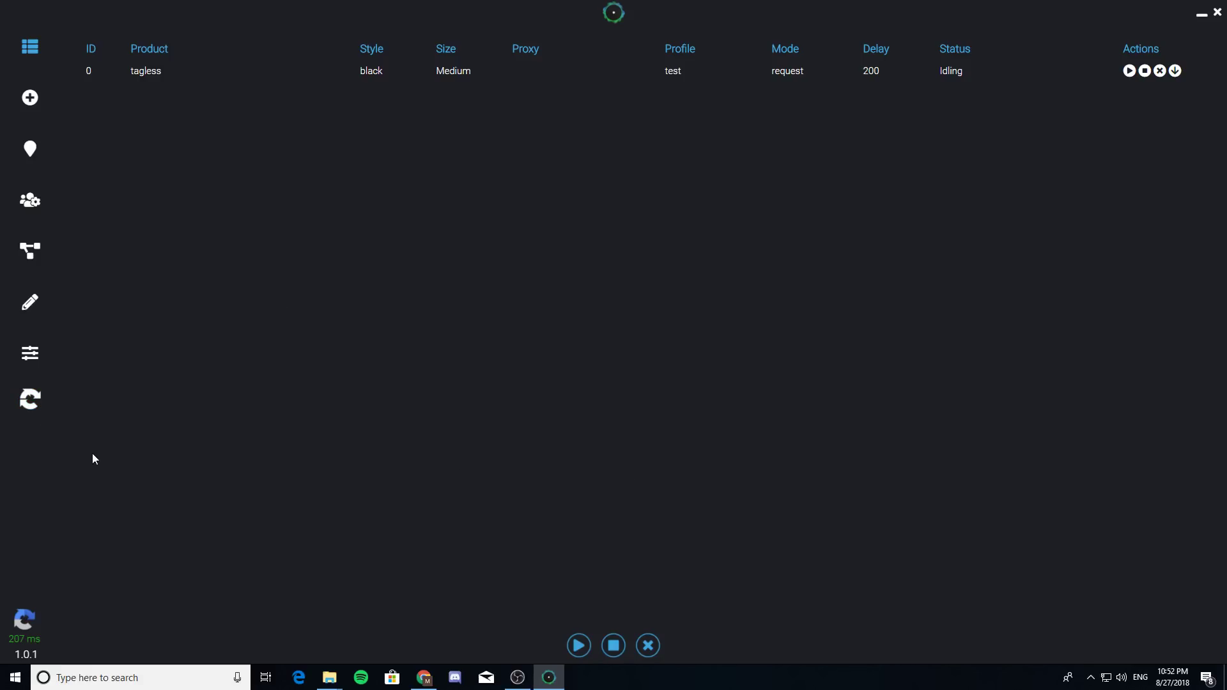
- Open the captcha solver window over the task list with the idle tagless task
click(30, 398)
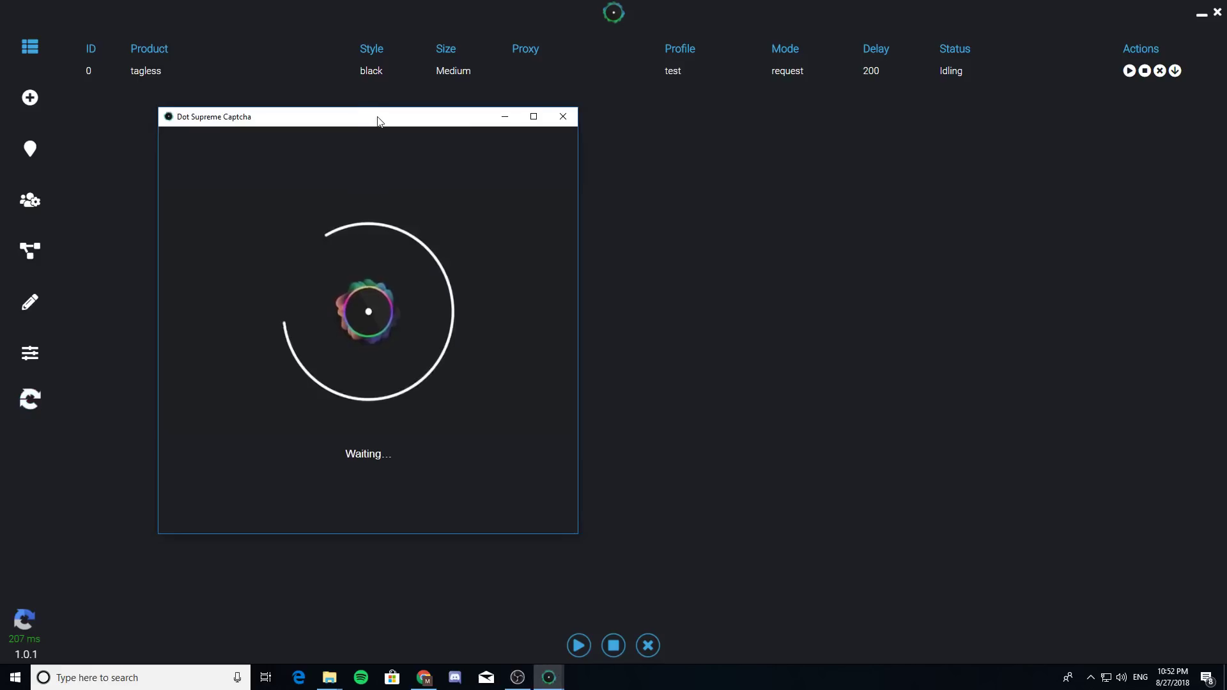
- Open the captcha sign-in window and load the Gmail sign-in page
click(30, 399)
drag(373, 104, 421, 100)
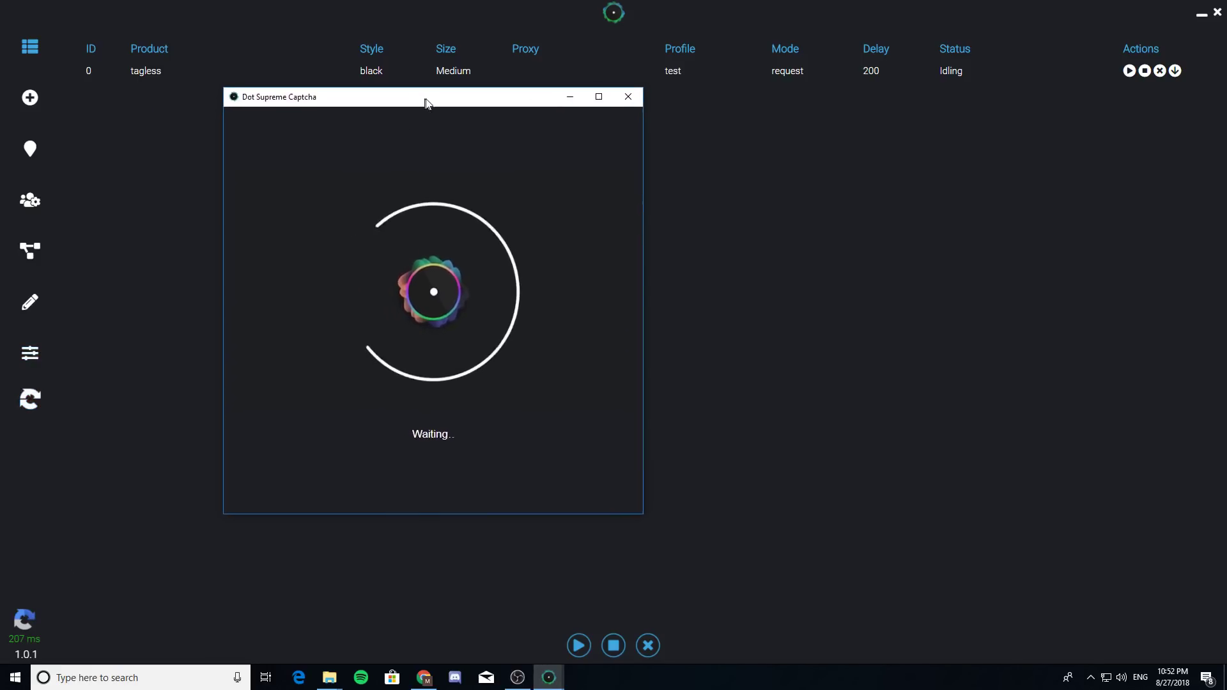
click(26, 623)
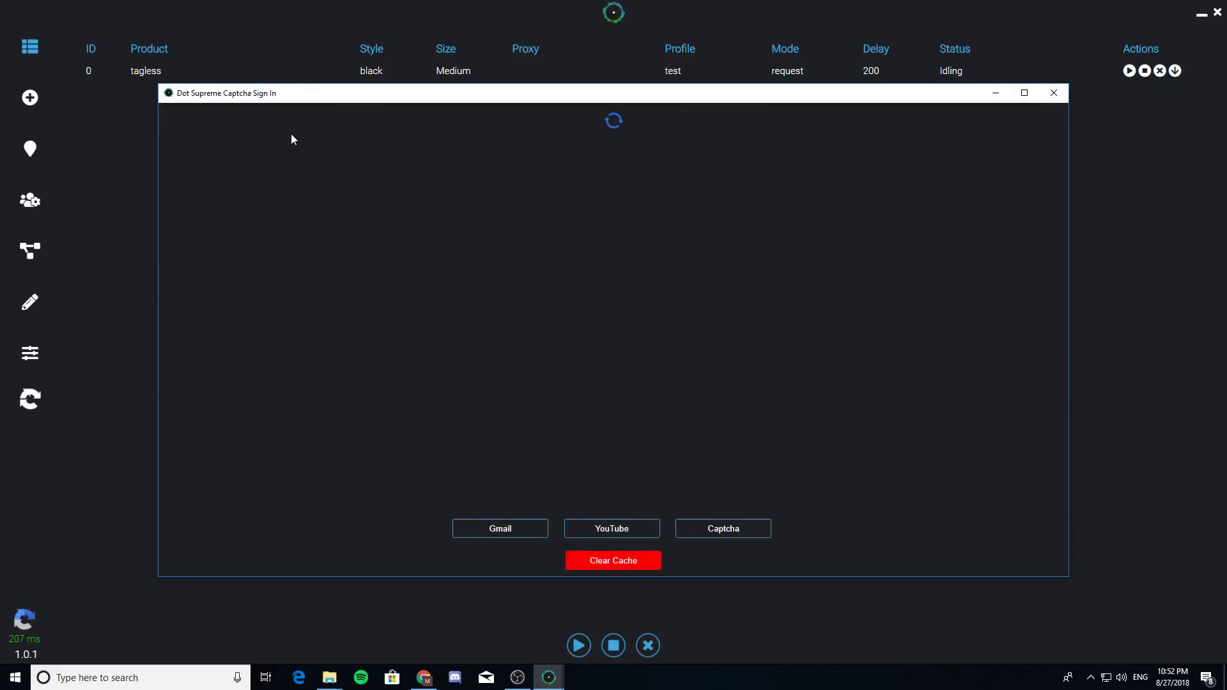
drag(361, 90, 351, 70)
click(470, 505)
click(536, 377)
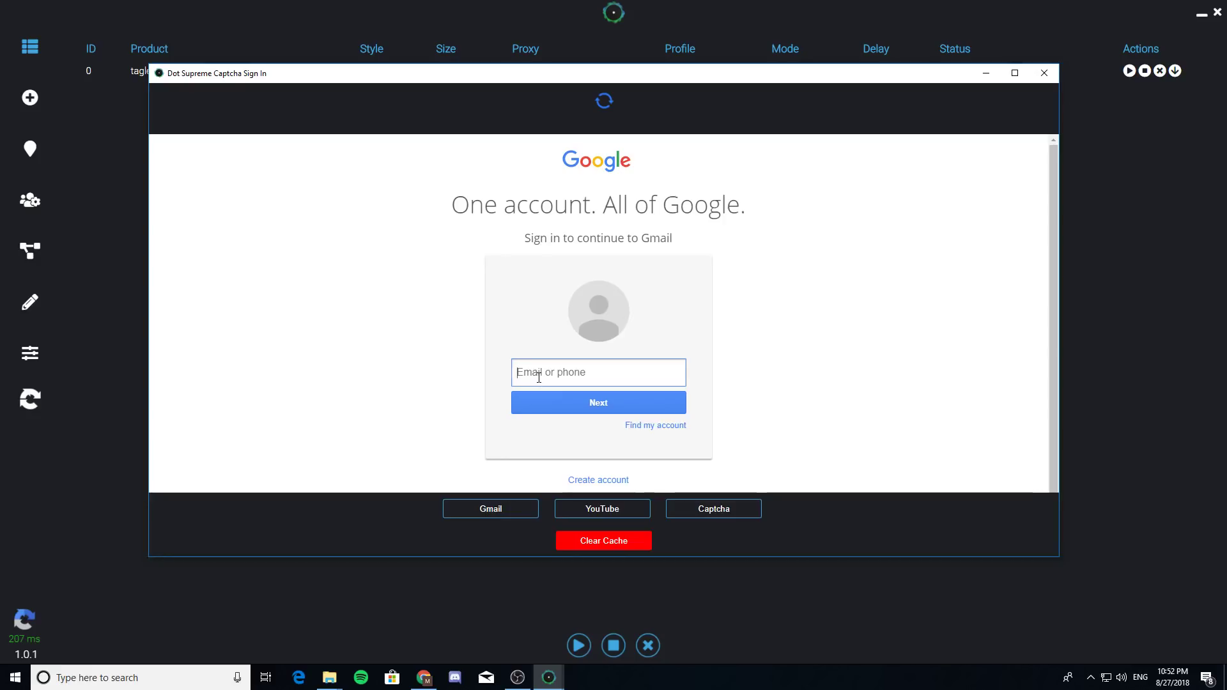
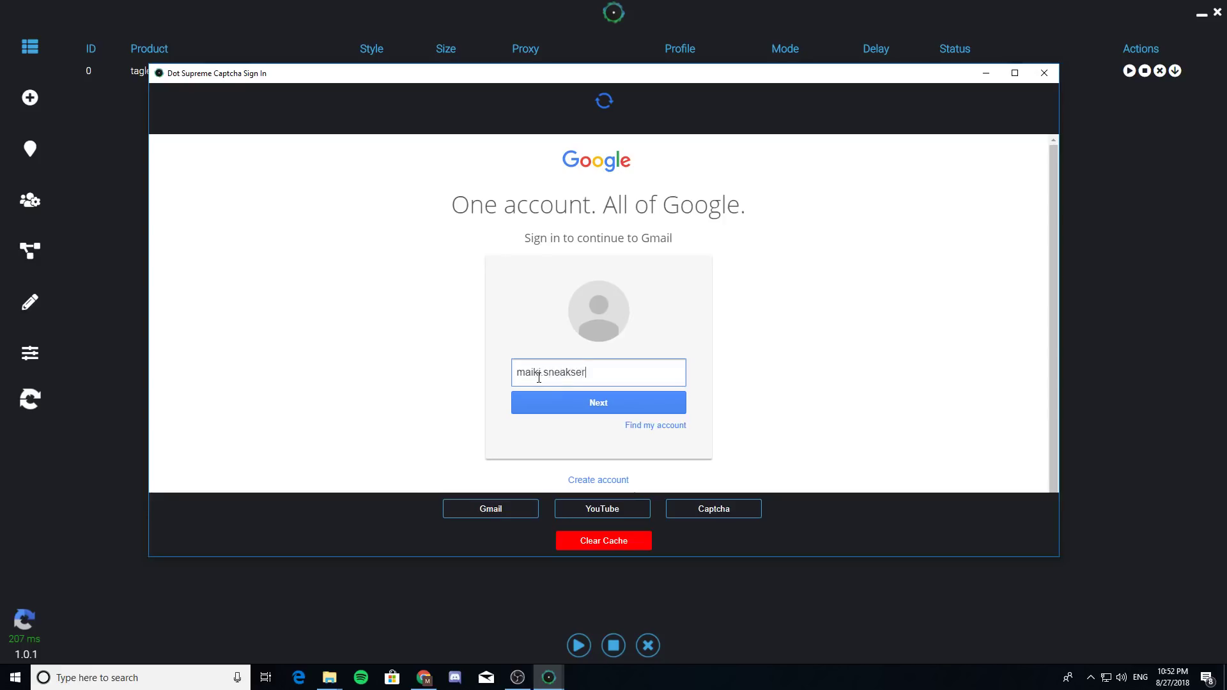
- Sign in with the Google account's e-mail and password, then close the sign-in window
key(Return)
text(•••••••••••)
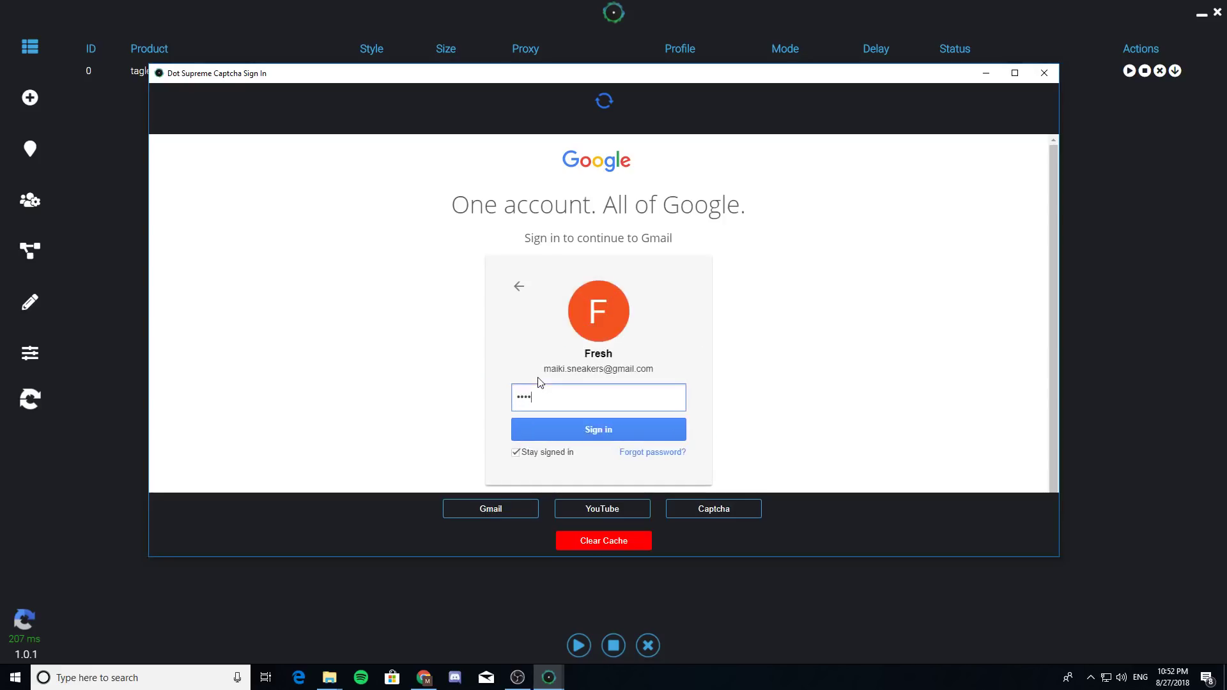
key(BackSpace)
key(BackSpace)
key(BackSpace)
key(BackSpace)
key(BackSpace)
key(BackSpace)
key(BackSpace)
key(BackSpace)
key(BackSpace)
key(BackSpace)
key(BackSpace)
text(•••••••••••••)
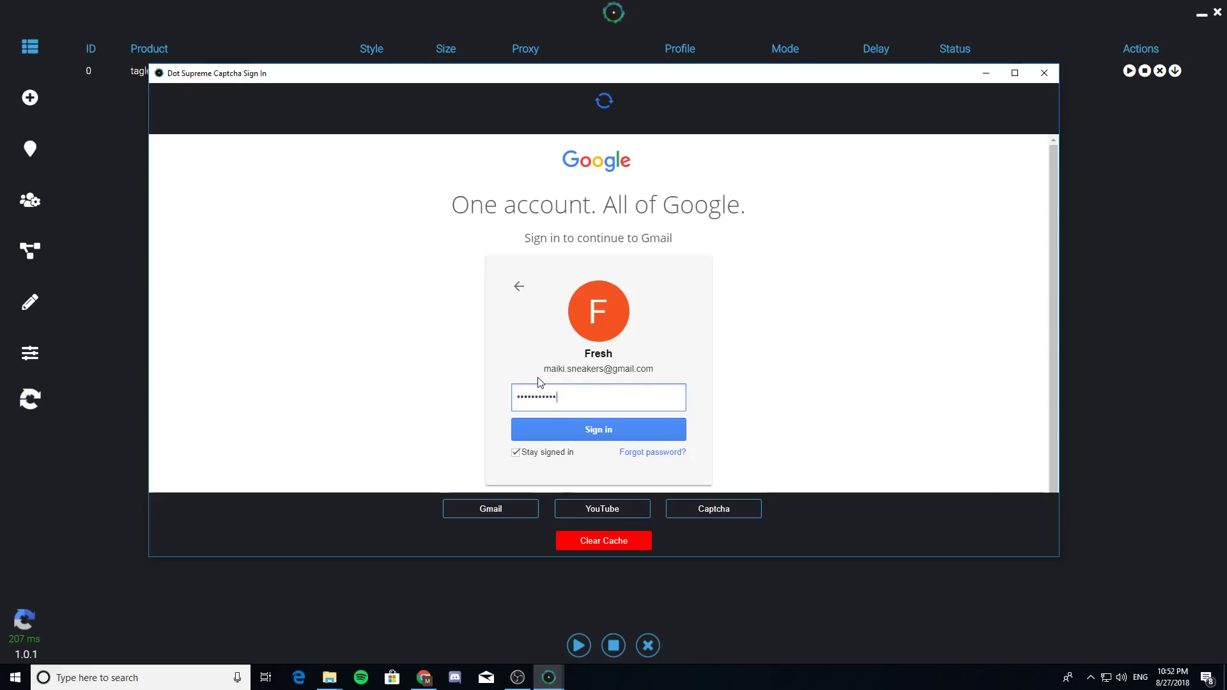
key(Return)
drag(679, 71, 677, 67)
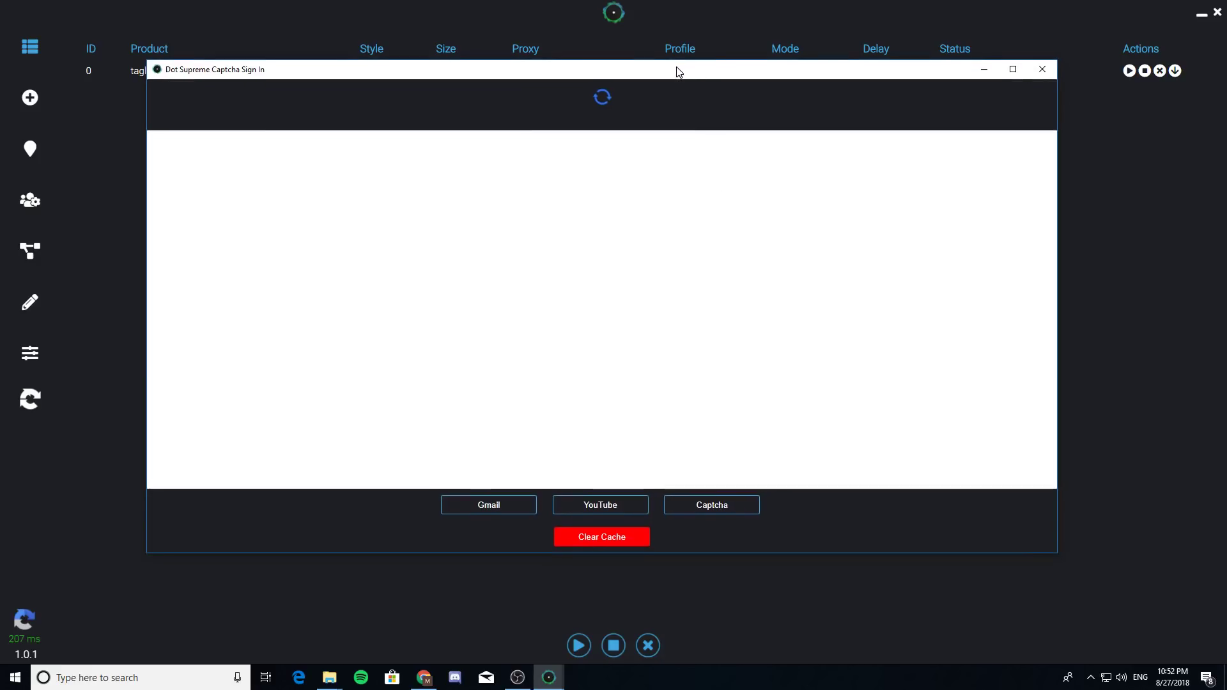
click(1043, 70)
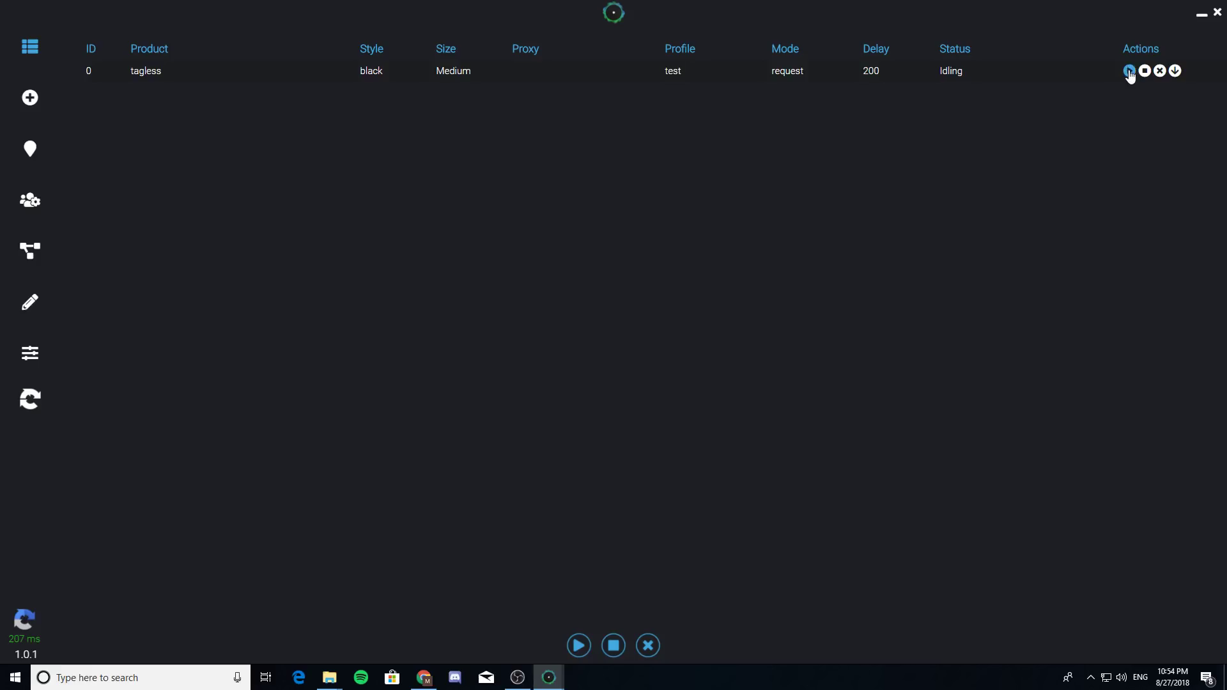
- Start the tagless black task and keep the captcha window aside while it runs
click(1129, 71)
drag(528, 98, 493, 93)
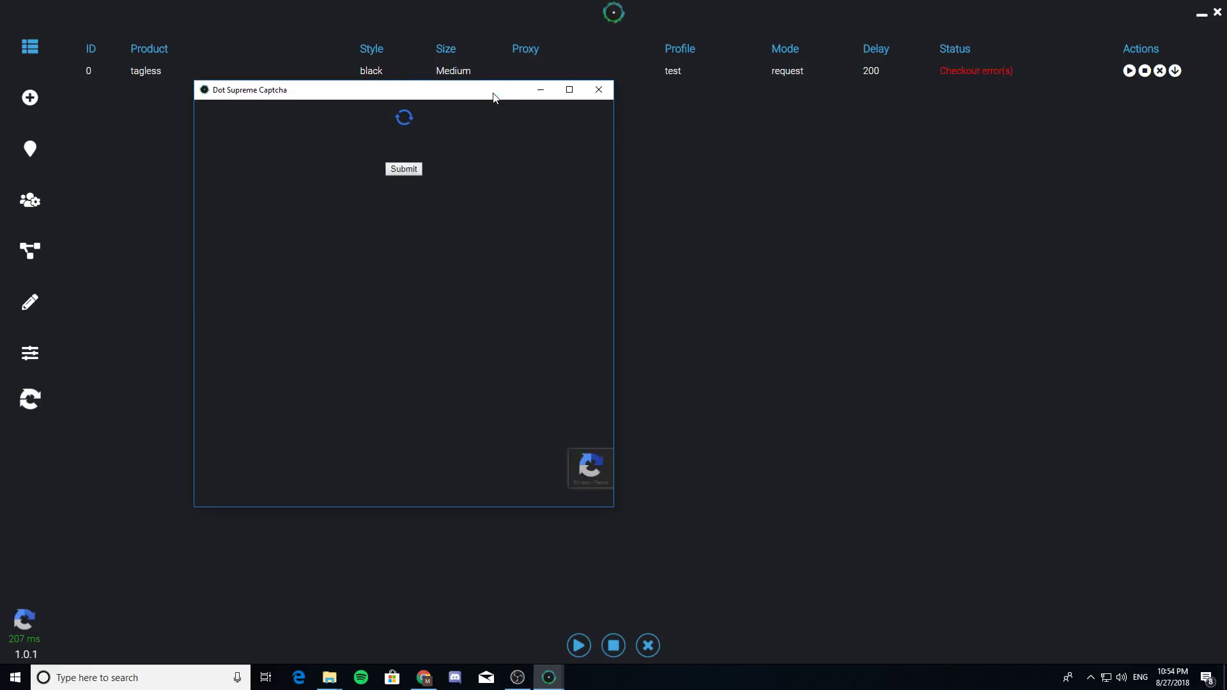
drag(493, 97, 633, 108)
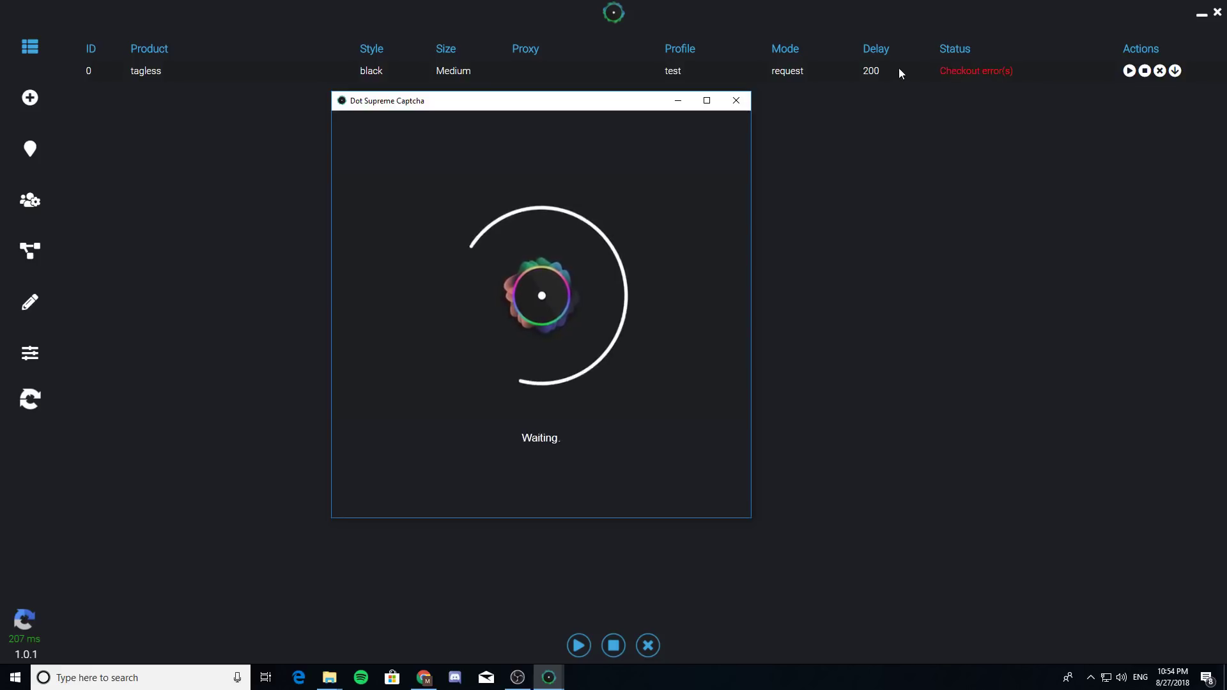
drag(590, 101, 498, 104)
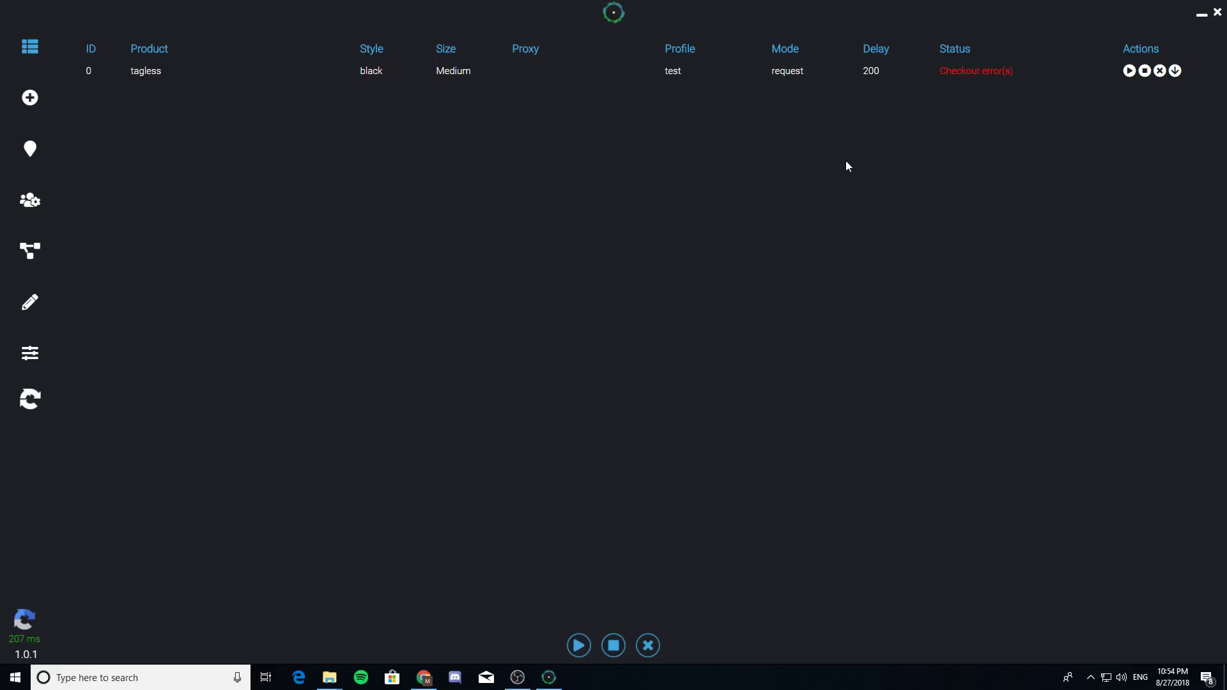
- Go to Settings and open the activity log tracing item 171743 to Checkout error(s)
click(32, 350)
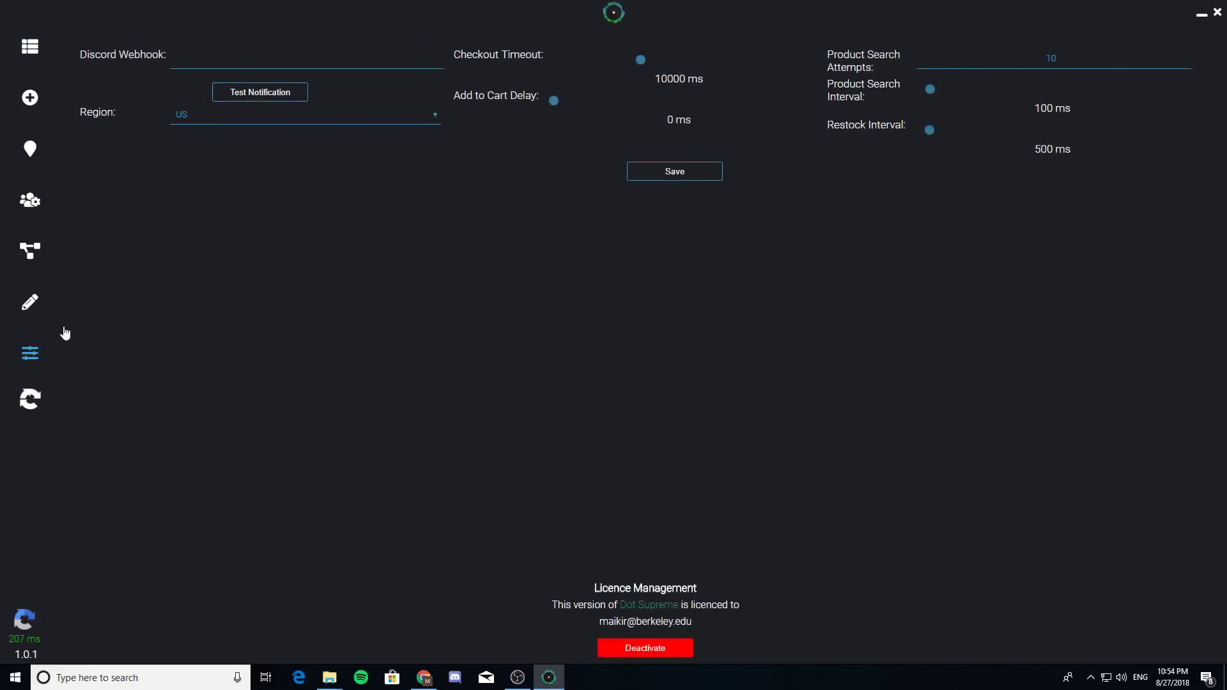
click(32, 305)
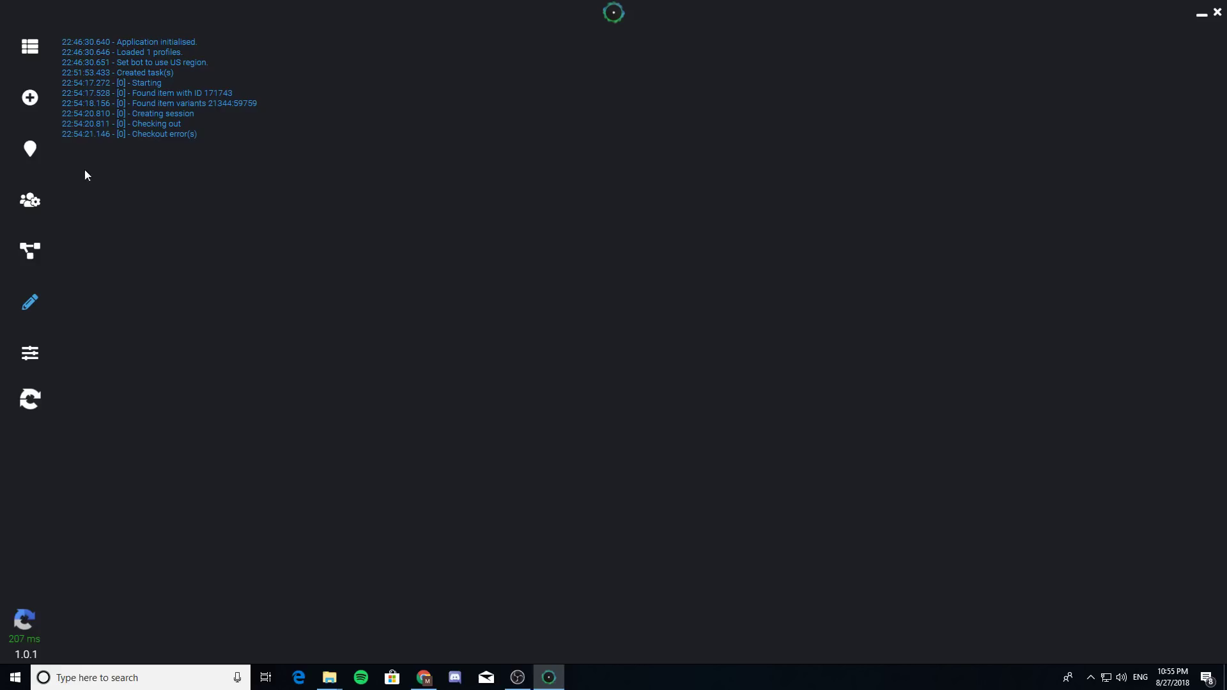
- Move from Profiles to Tasks and open a New Sign Up Task set to USA/Los Angeles with profile test
click(32, 201)
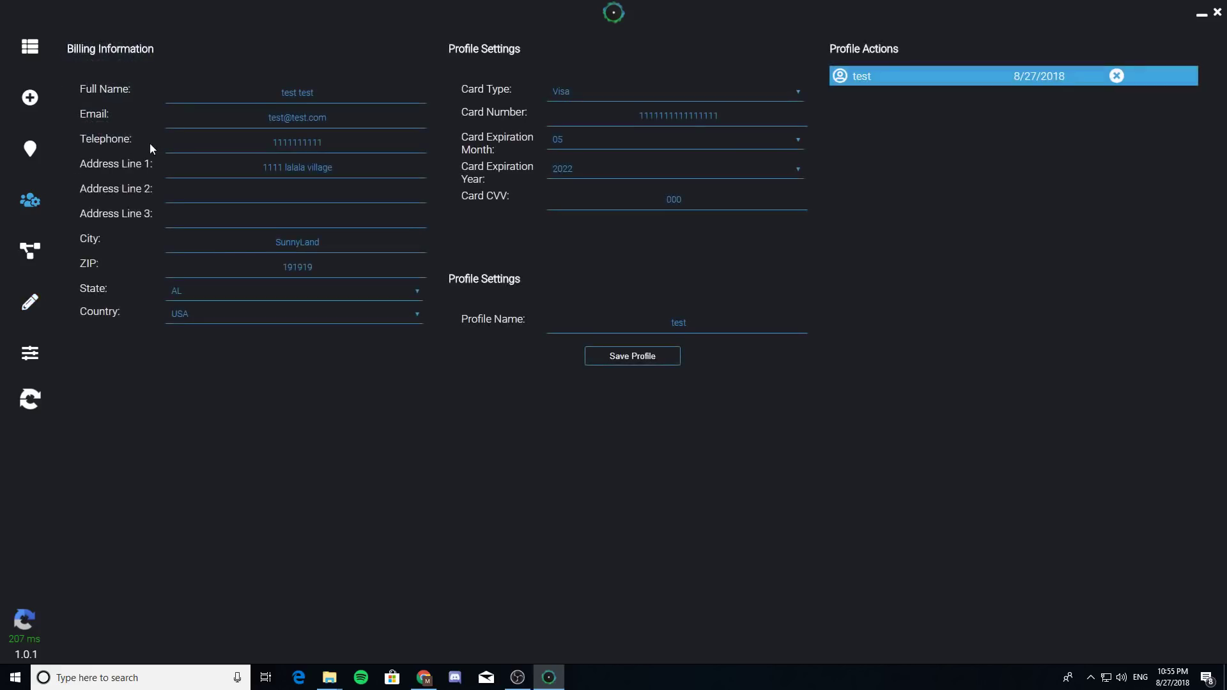
click(33, 54)
click(30, 97)
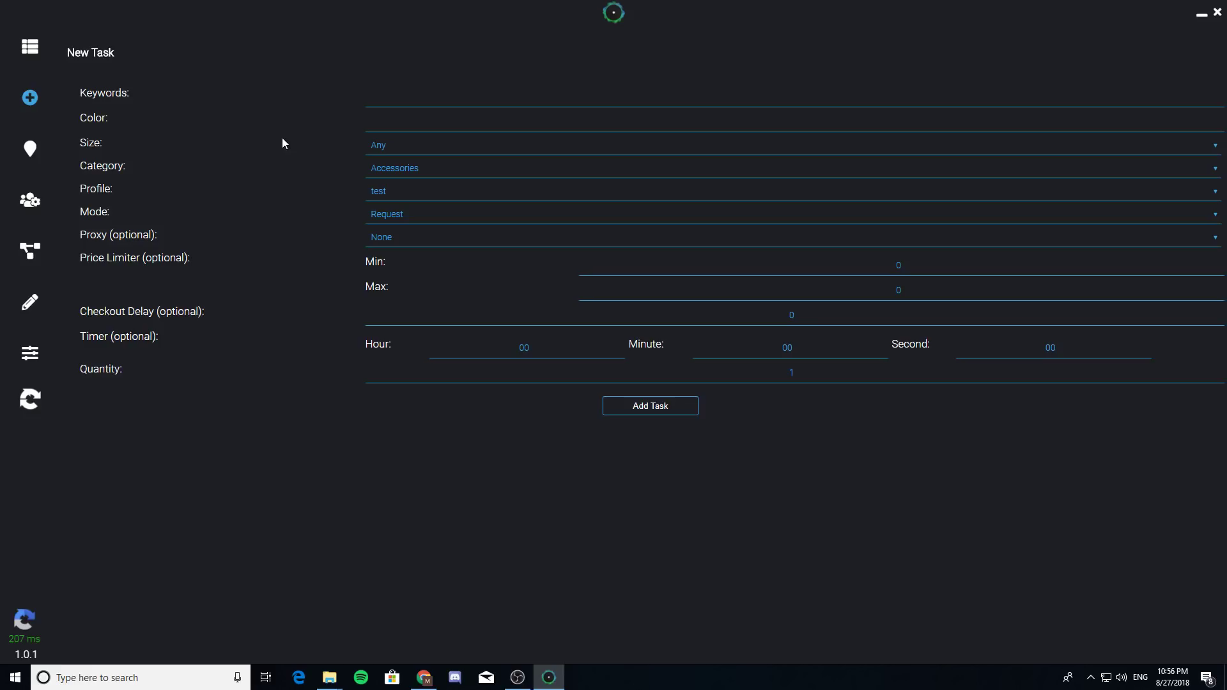
click(30, 149)
click(439, 142)
click(438, 141)
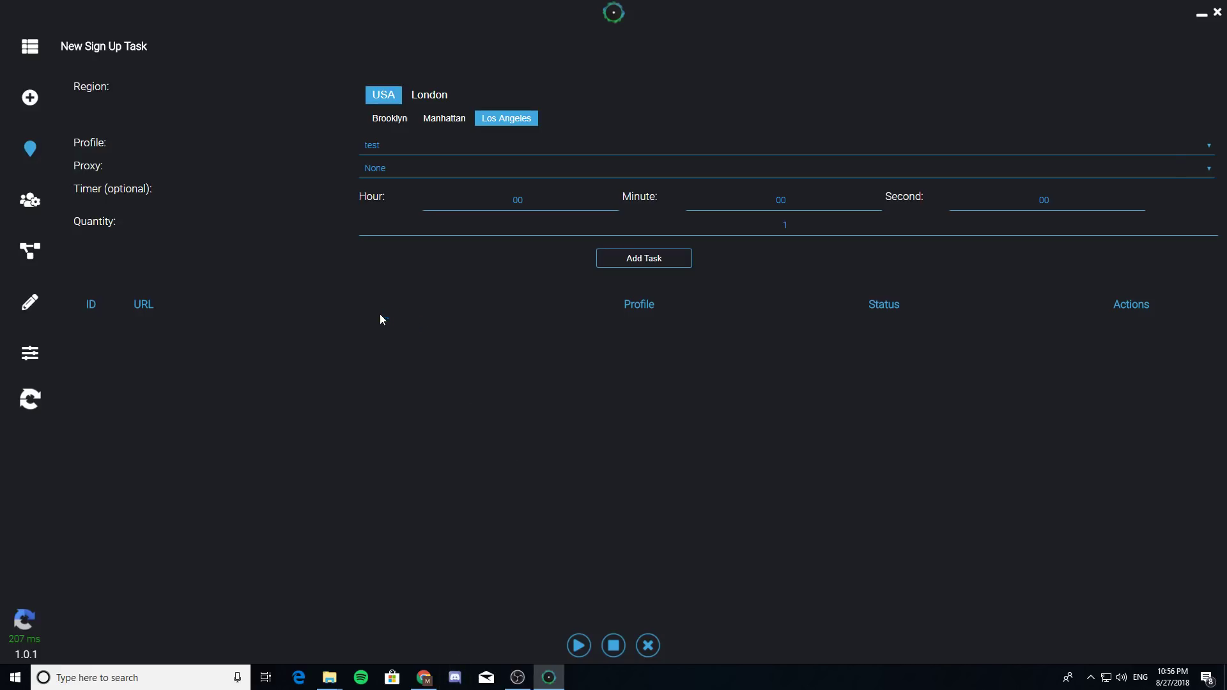
- Review the checkout posts in #success-desktop-webhook, minimize Discord, and bring the OBS window forward
scroll(178, 364, up, 2)
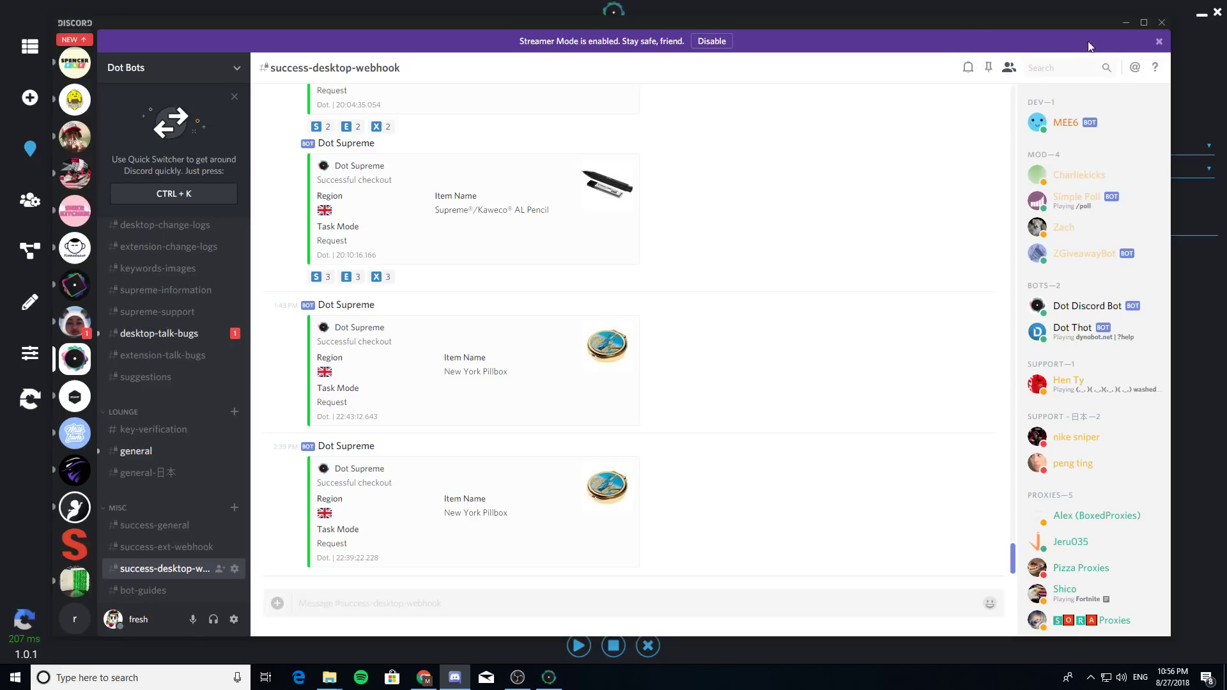
click(1125, 23)
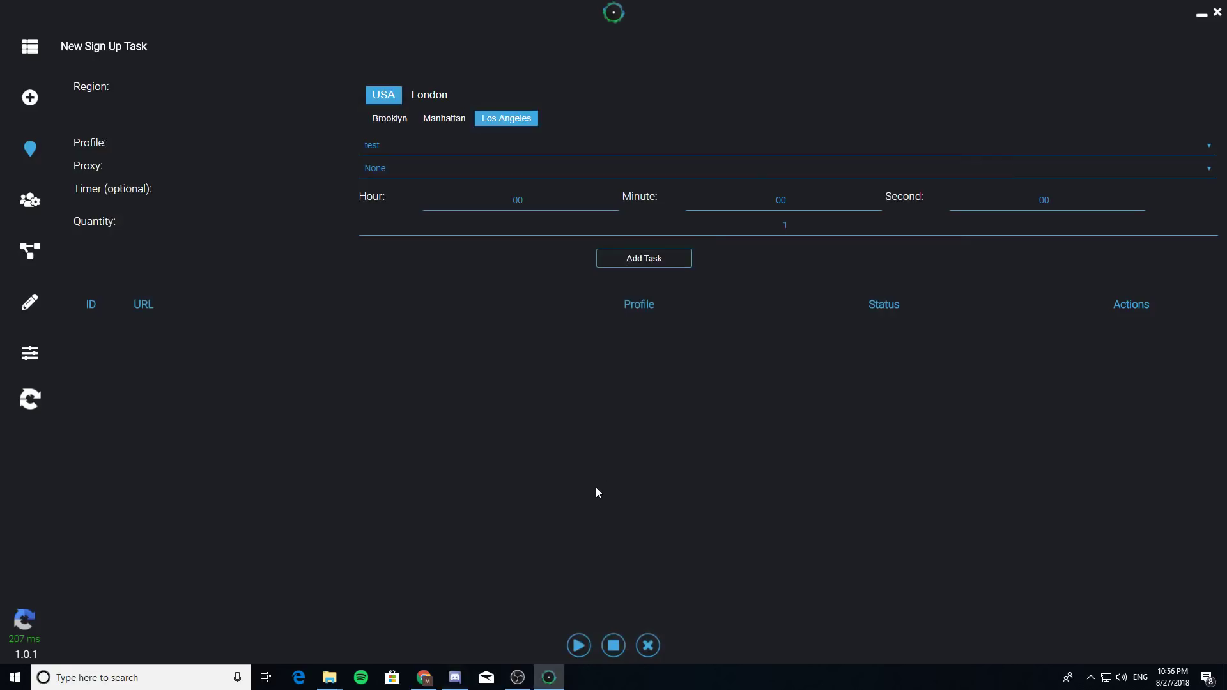
click(517, 677)
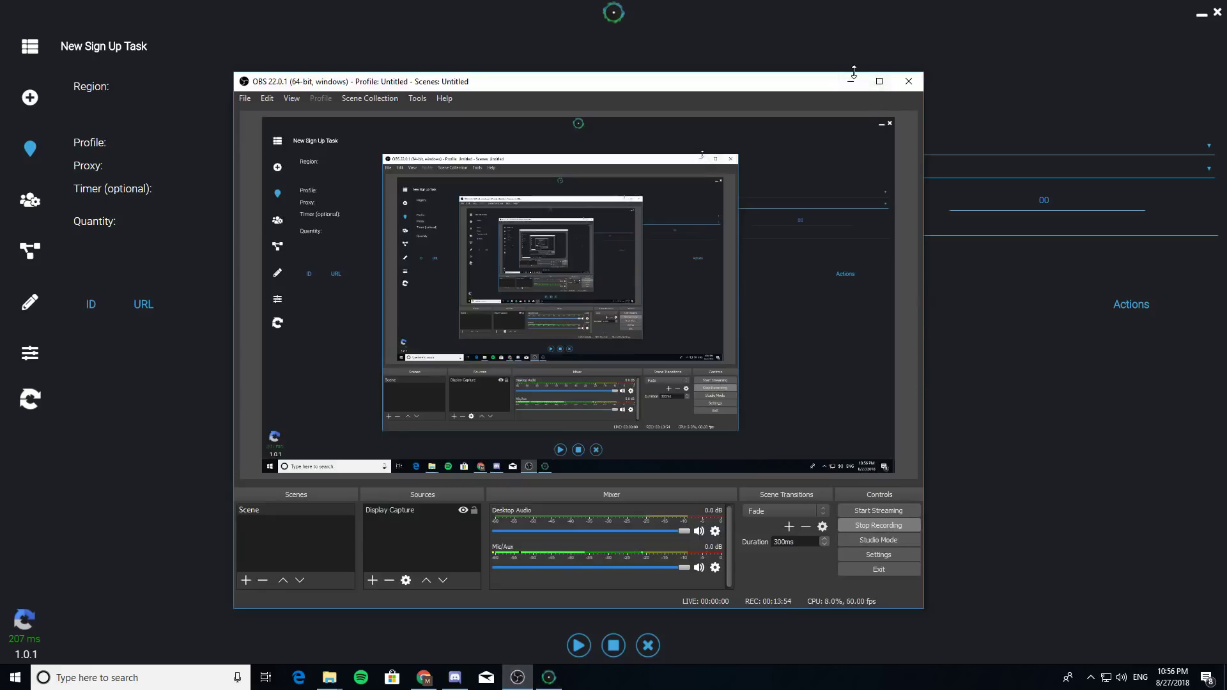
click(853, 77)
click(518, 677)
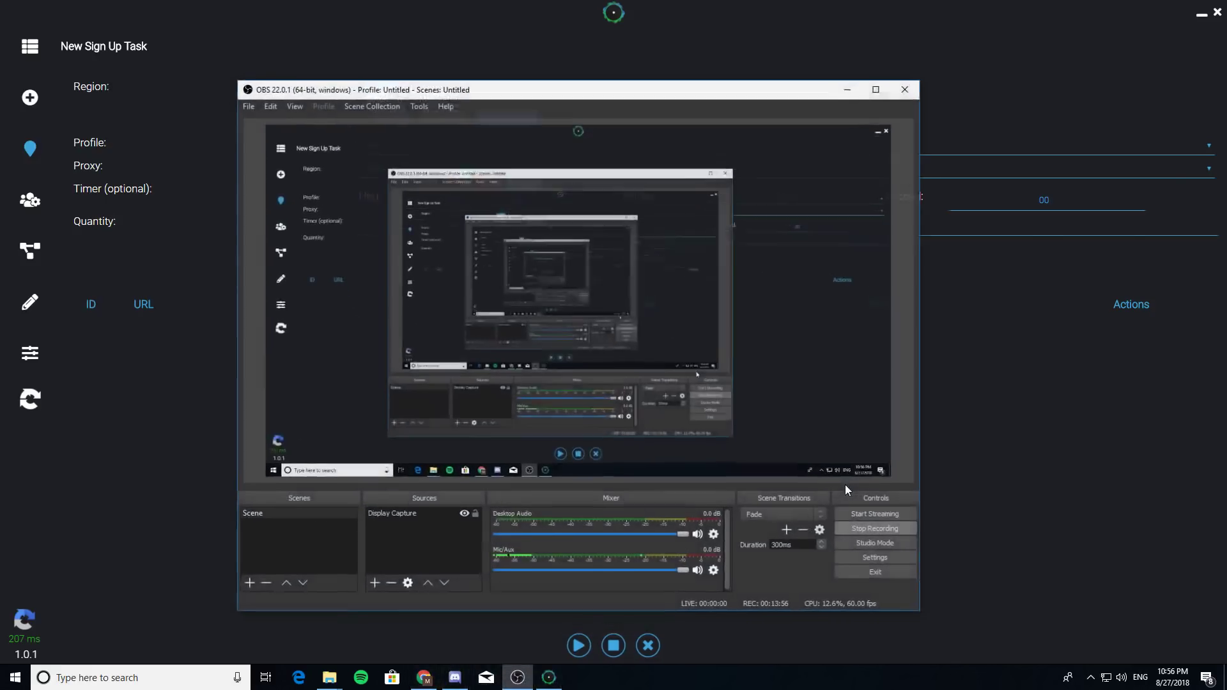